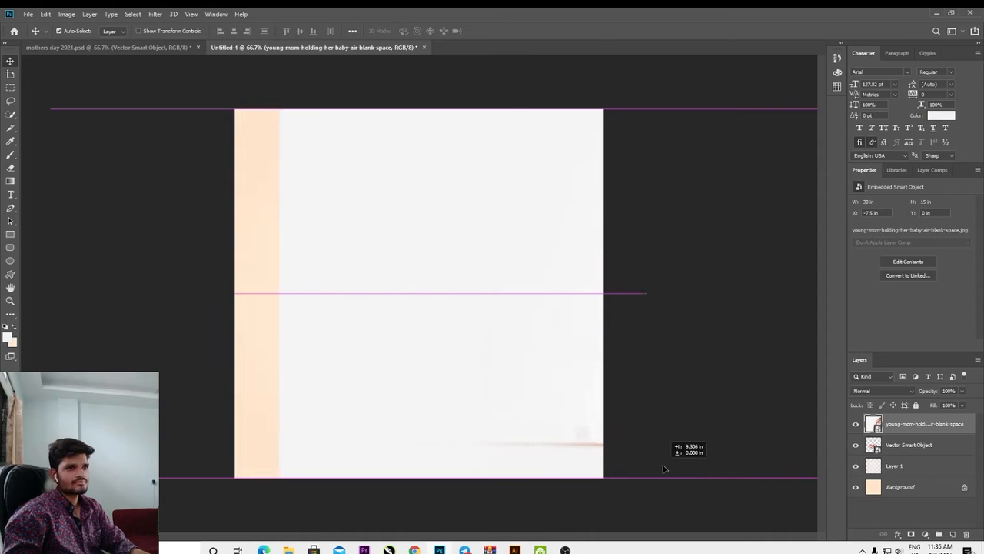
Step: Send the mother-and-baby photo behind the lettering and shift it left until both figures fill the canvas, at X about -10.56 in
key(ctrl+bracketleft)
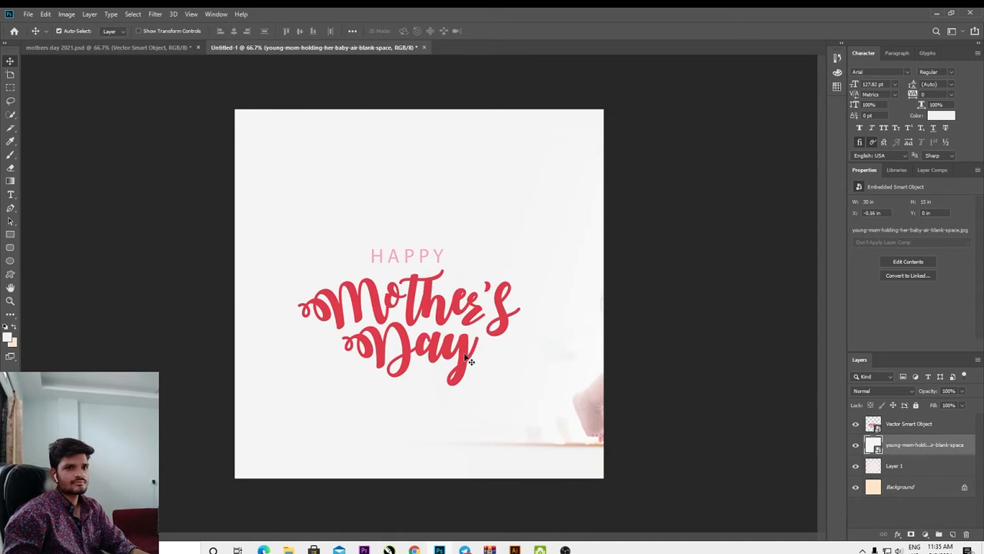
drag(468, 360, 235, 436)
drag(419, 294, 389, 294)
drag(530, 350, 553, 350)
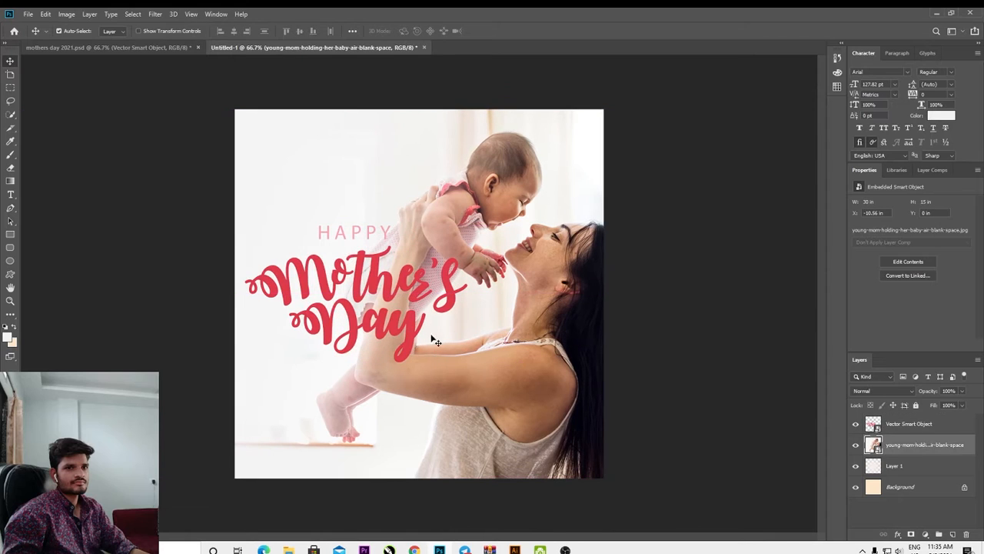
Step: Scale the Happy Mother's Day lettering down to about 7.36 in wide and 4.53 in high
click(413, 298)
key(ctrl+t)
drag(466, 293, 426, 287)
key(Return)
click(485, 386)
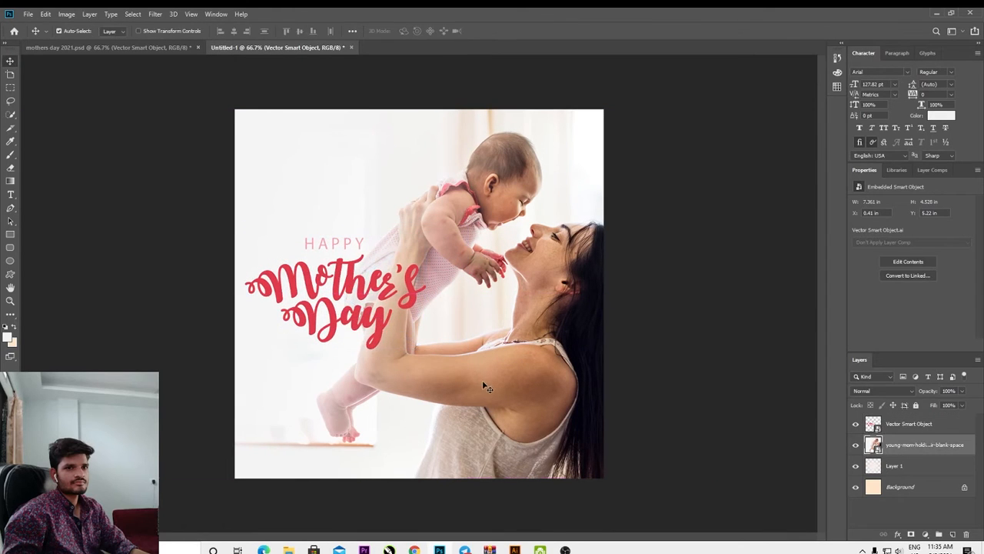
Step: Nudge the photo slightly right to X about -10.27 in and raise the lettering a little
mouse_move(484, 386)
mouse_down()
mouse_move(459, 378)
mouse_move(489, 379)
mouse_up()
drag(383, 296, 388, 279)
click(651, 407)
Step: Paste the copied message as a new text layer below the lettering and colour it black
key(t)
click(261, 334)
key(ctrl+v)
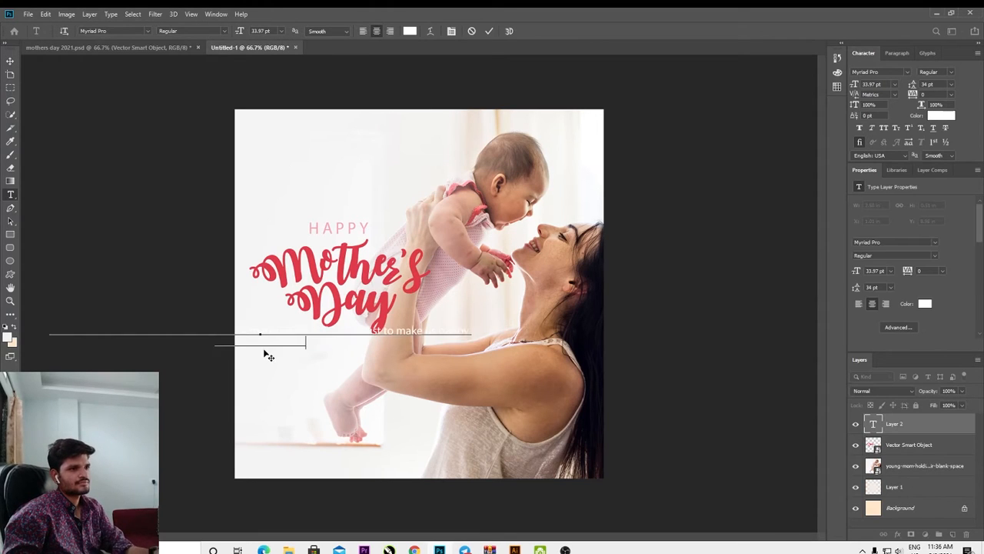
key(ctrl+a)
click(941, 116)
click(593, 345)
key(Return)
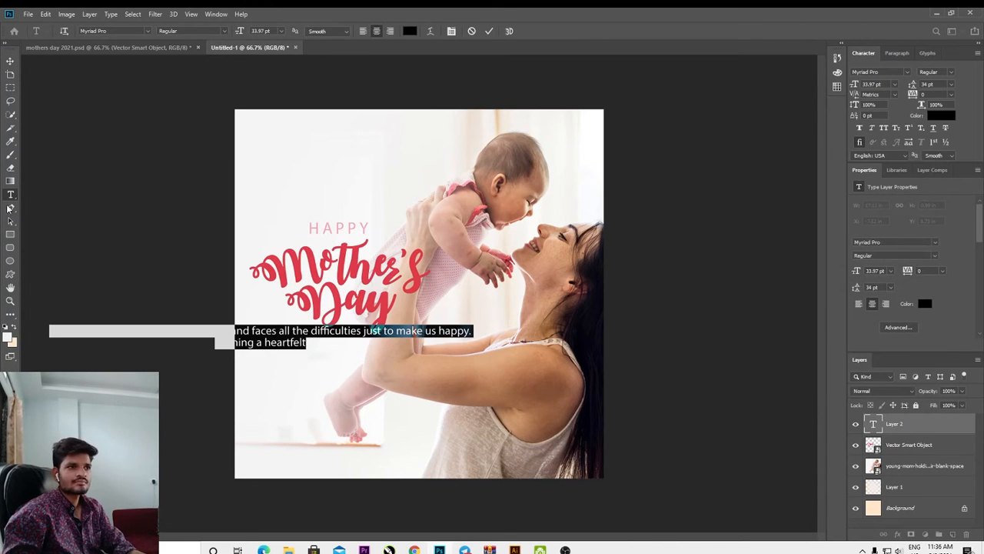
Step: Move the message onto the canvas and break it into four lines, after "To the mother," and before "difficulties"
click(9, 62)
drag(283, 331, 475, 346)
key(t)
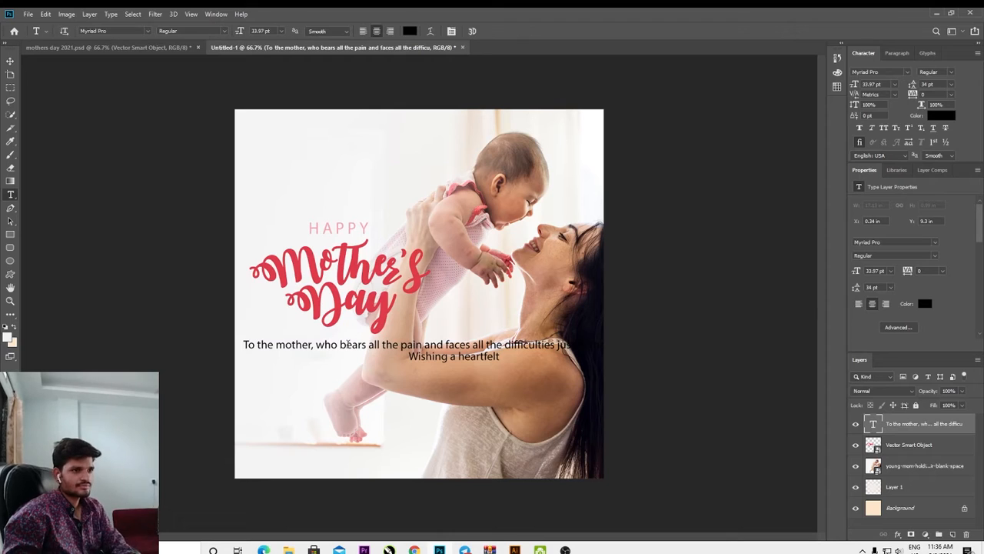
click(504, 345)
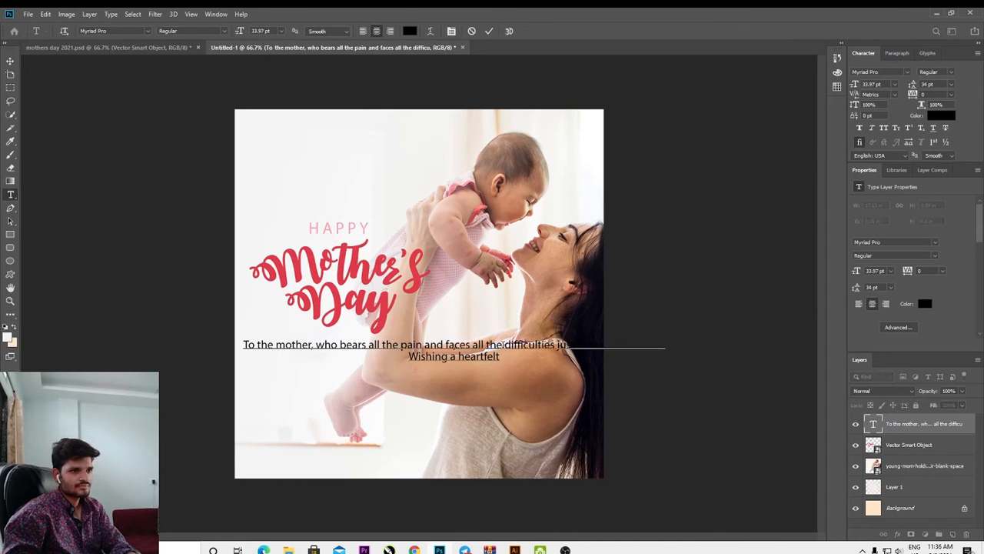
key(Return)
click(10, 60)
drag(397, 344, 333, 347)
key(t)
key(Return)
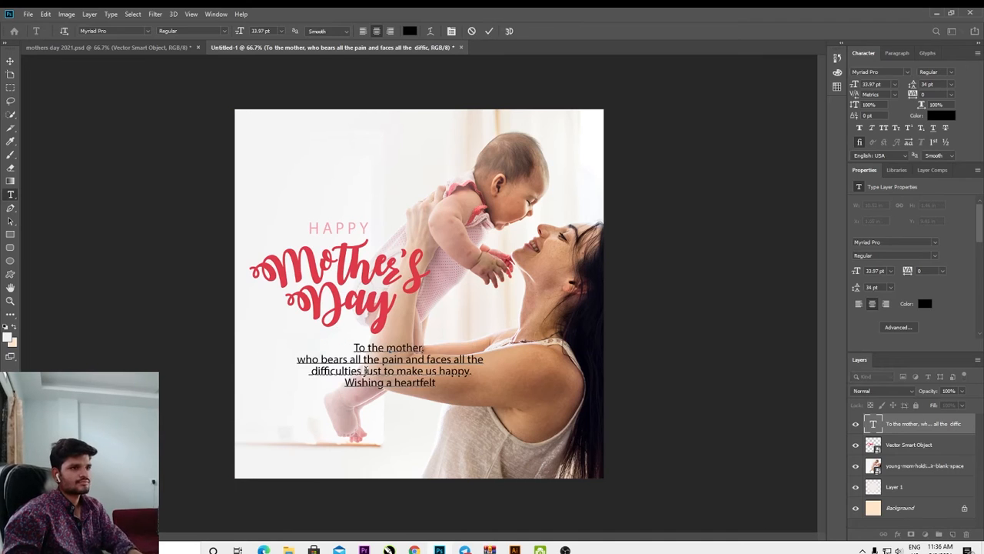
Step: Place the message directly under the lettering and move both together up by about 0.47 in
key(ctrl+Return)
key(v)
drag(486, 356, 439, 356)
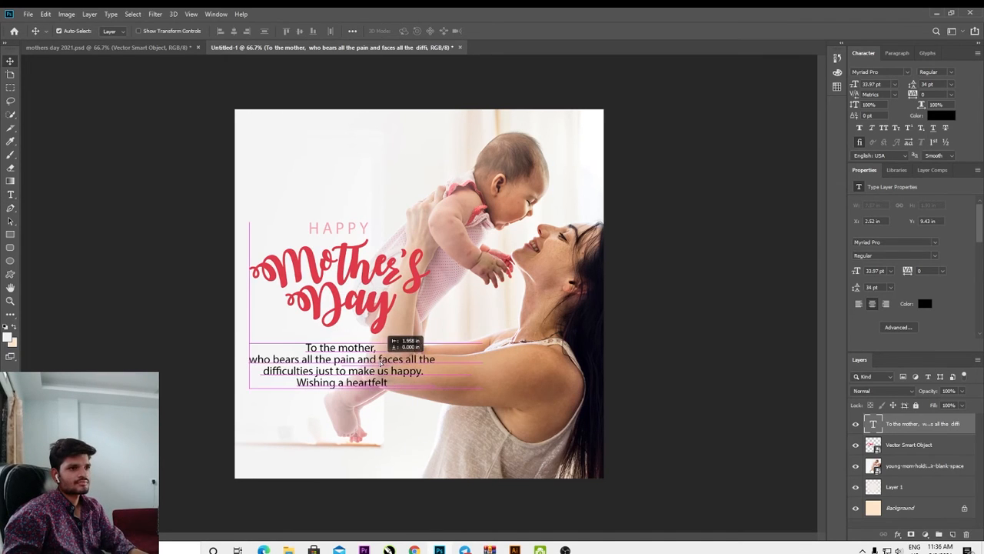
shift+click(321, 211)
drag(394, 309, 392, 296)
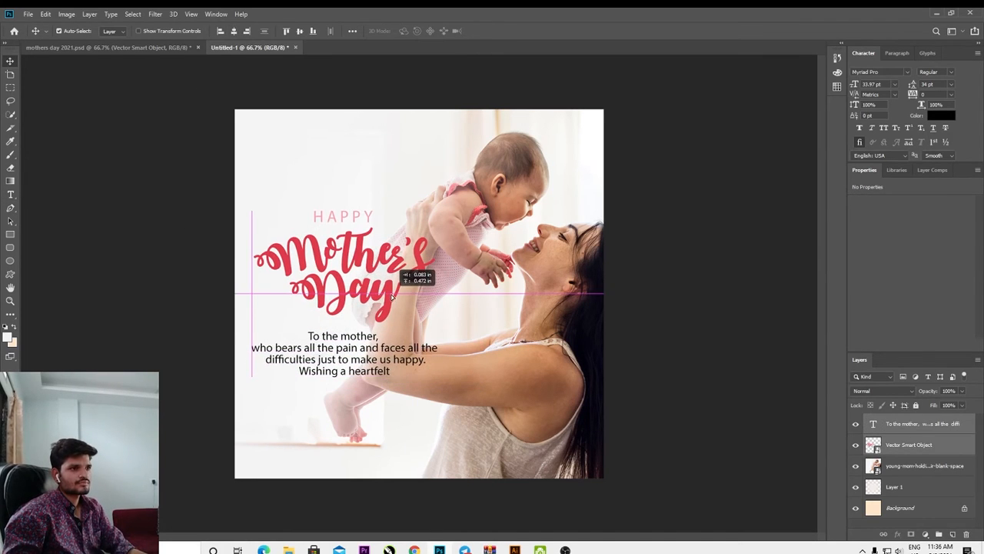
click(187, 292)
Step: Open the existing design file "graphic explorer 05th just a thought.psd" from the graphics_explorer folder
key(ctrl+o)
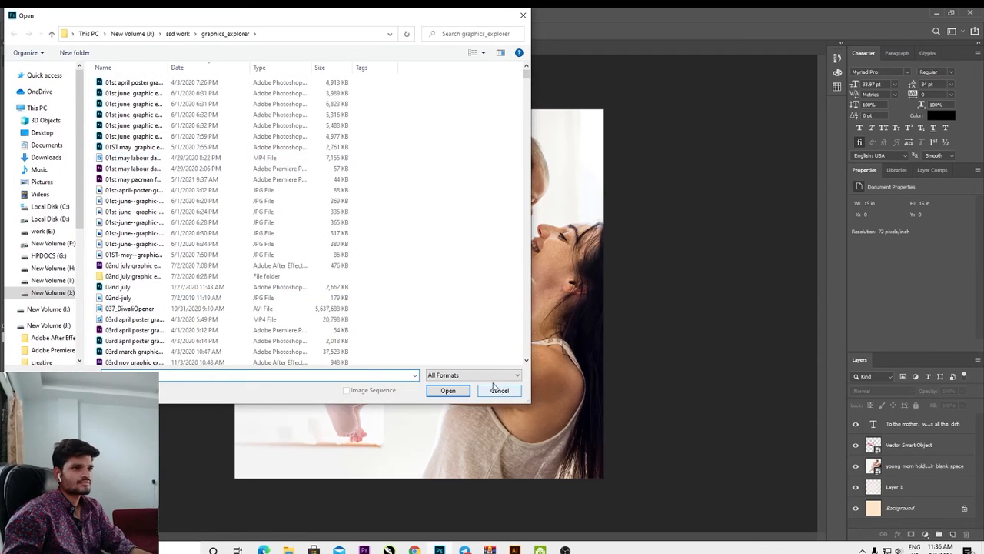
scroll(238, 296, down, 15)
click(194, 242)
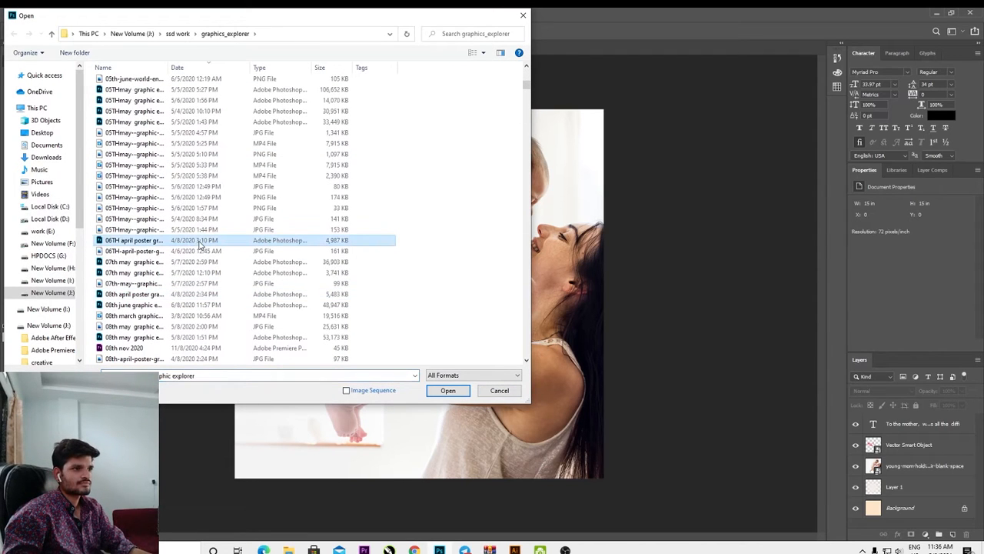
double_click(136, 124)
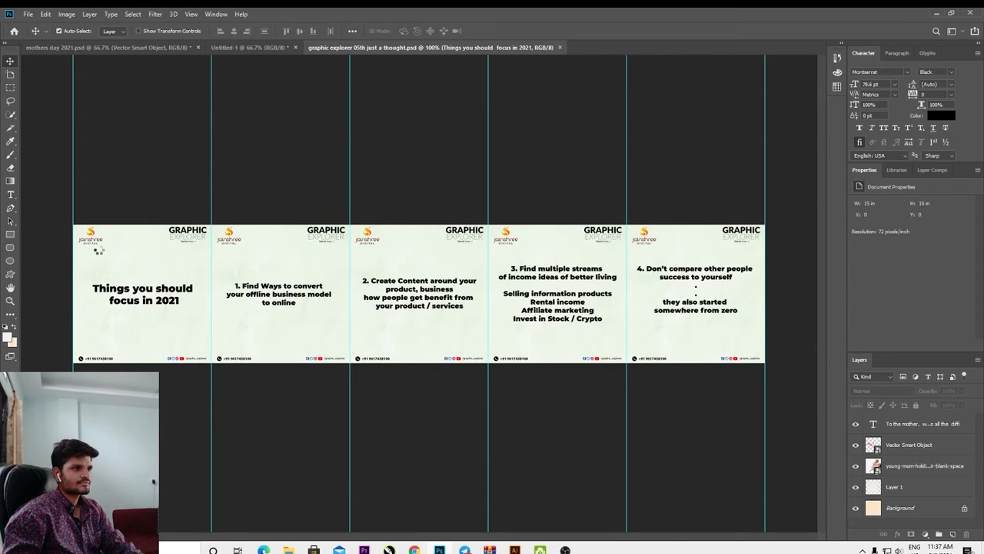
Step: Copy the group with the logos, phone number and social handles from the opened design onto the Mother's Day poster
scroll(92, 248, up, 10)
scroll(193, 280, down, 7)
drag(213, 257, 283, 155)
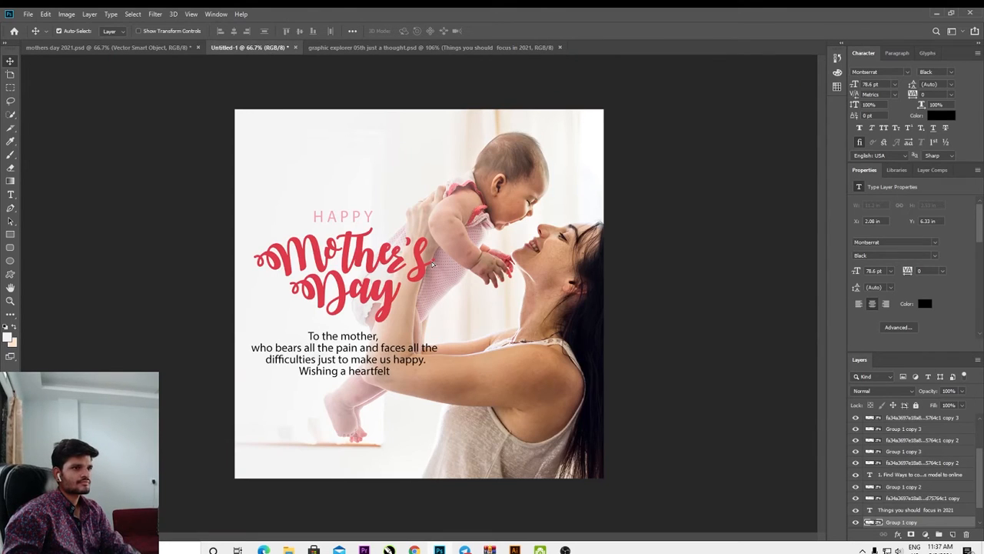
drag(431, 262, 431, 261)
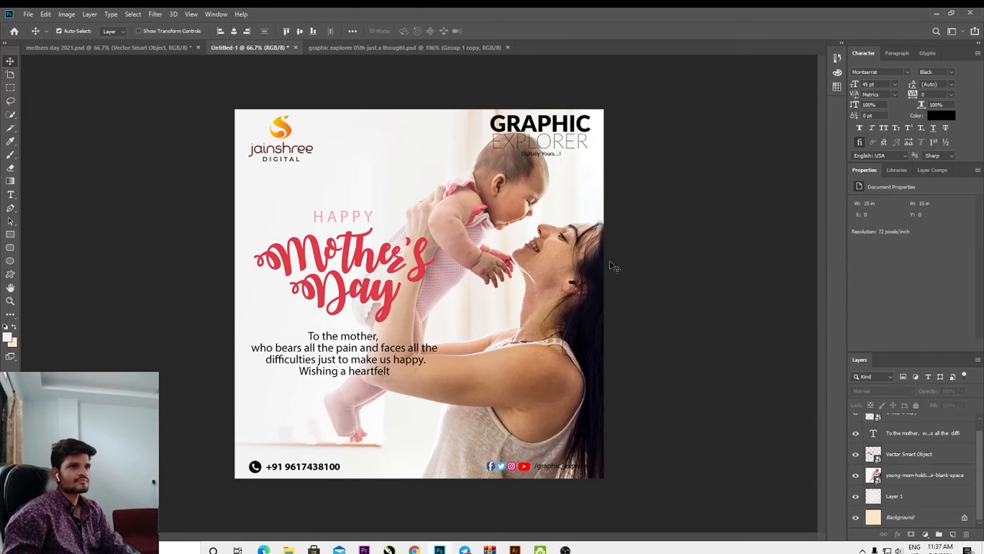
Step: Save the poster as a Photoshop file named "mothers day" in the graphics_explorer folder
click(526, 312)
click(213, 14)
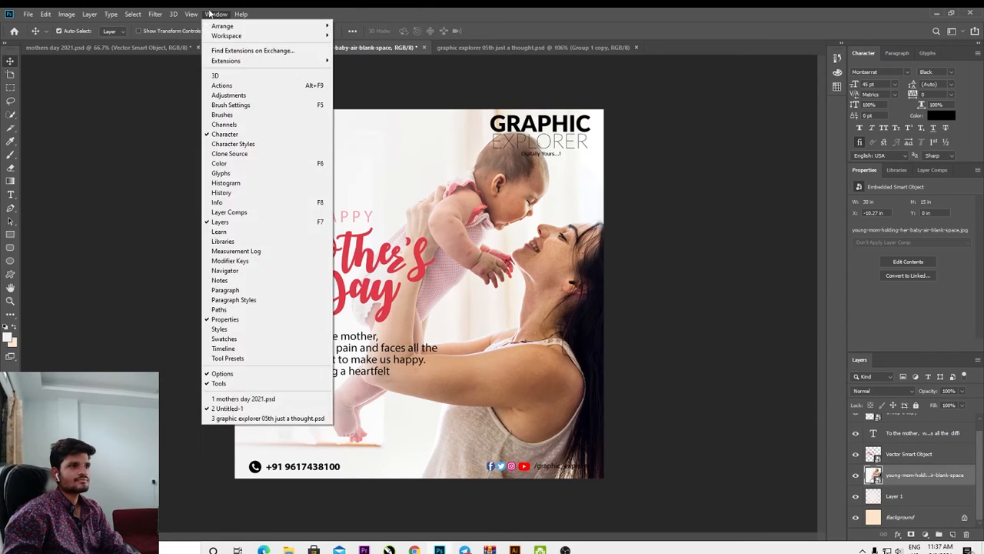
click(212, 14)
key(ctrl+s)
text(mothers d)
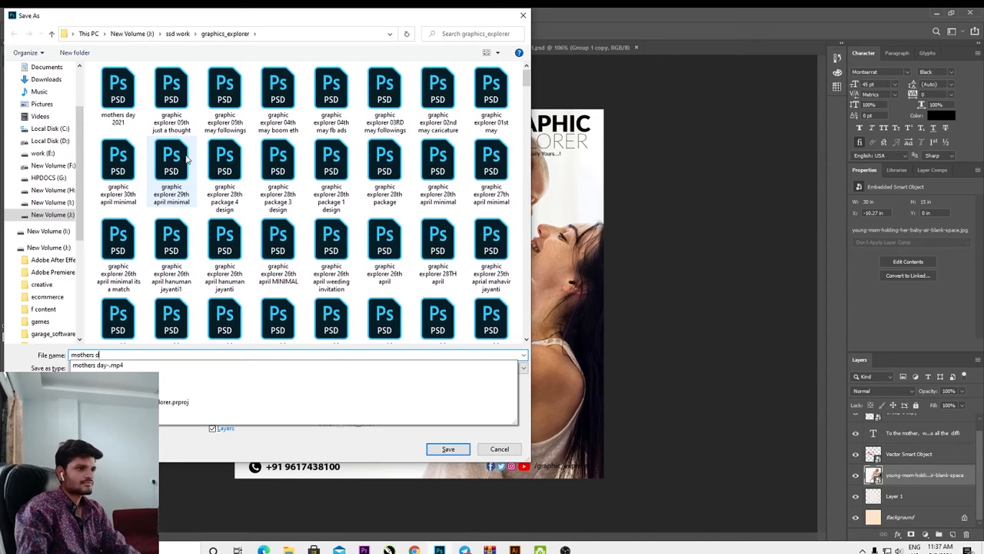
key(Return)
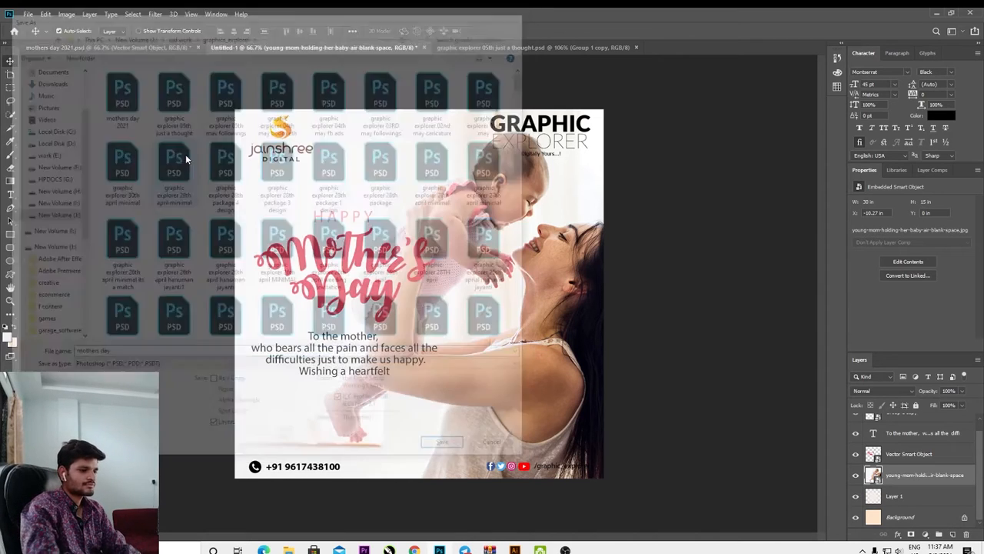
Step: Show the Timeline and enlarge it until all layer tracks fit
click(212, 14)
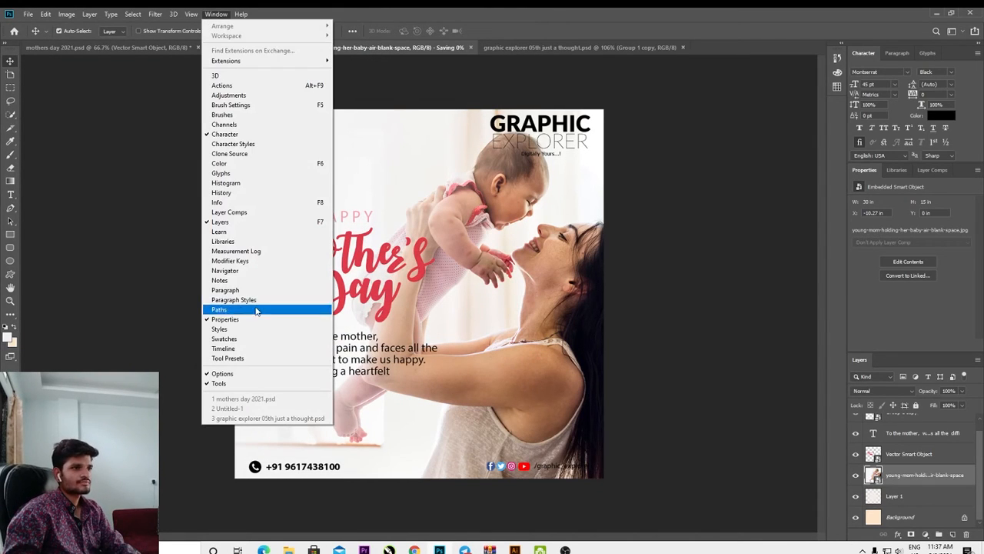
click(257, 349)
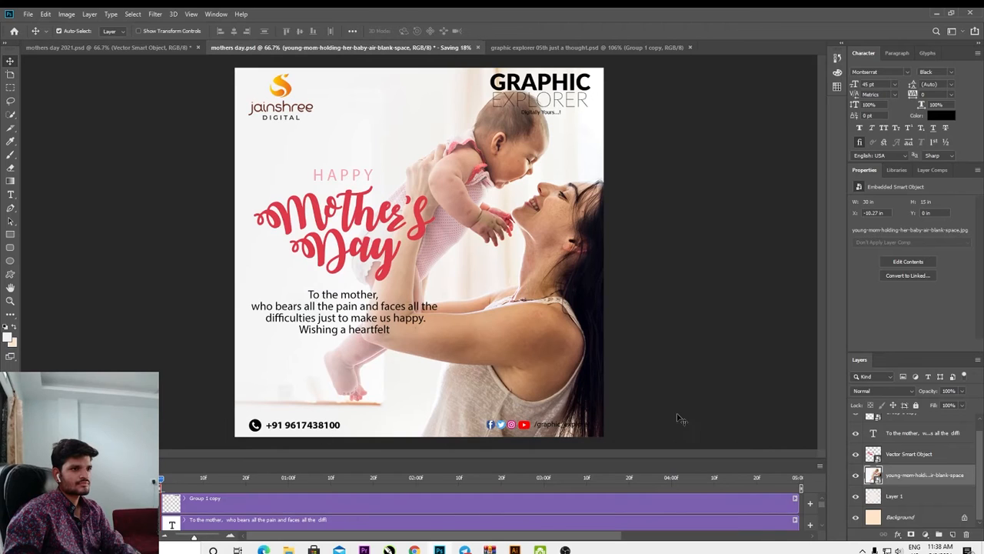
drag(209, 459, 239, 348)
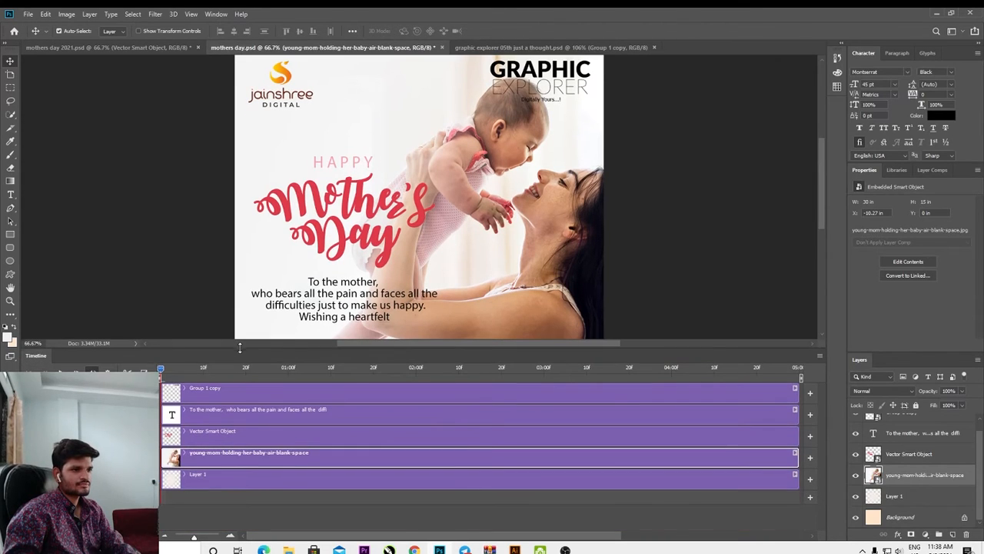
Step: Add a starting transform keyframe for the photo with the image shifted right to X 0 in
click(29, 454)
drag(394, 256, 690, 258)
scroll(411, 228, down, 4)
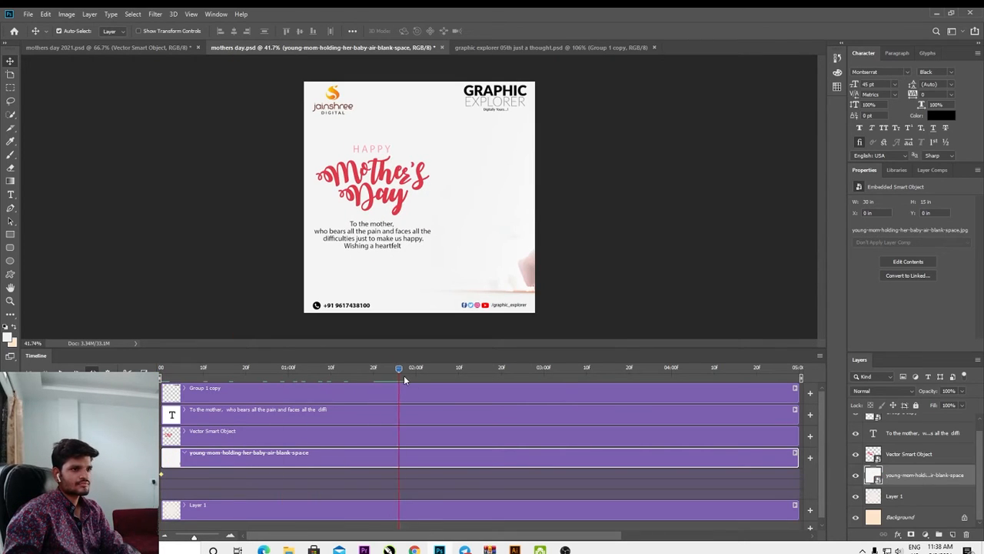
Step: At about 02:11f on the timeline, move the photo back left so the mother and baby fill the canvas
key(ctrl+t)
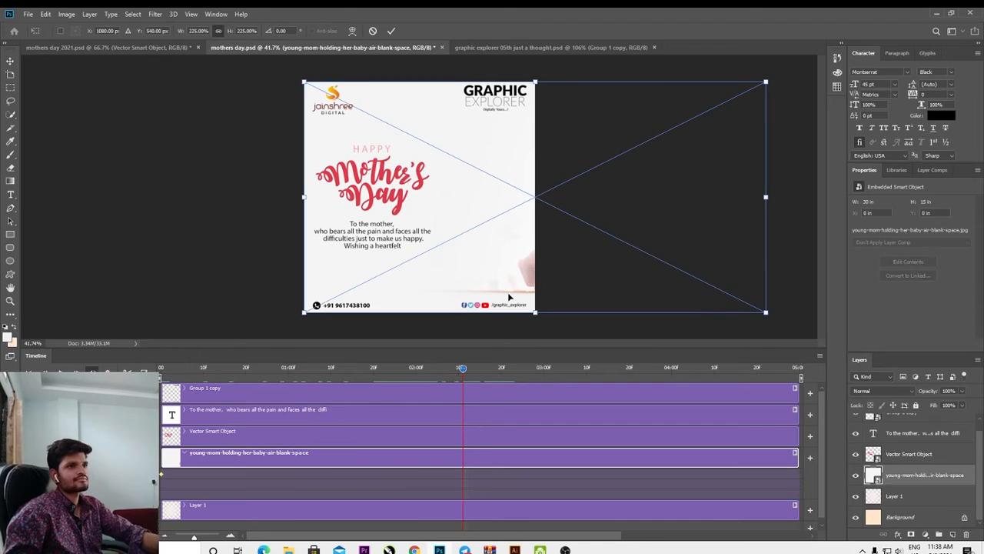
drag(686, 254, 526, 256)
key(Return)
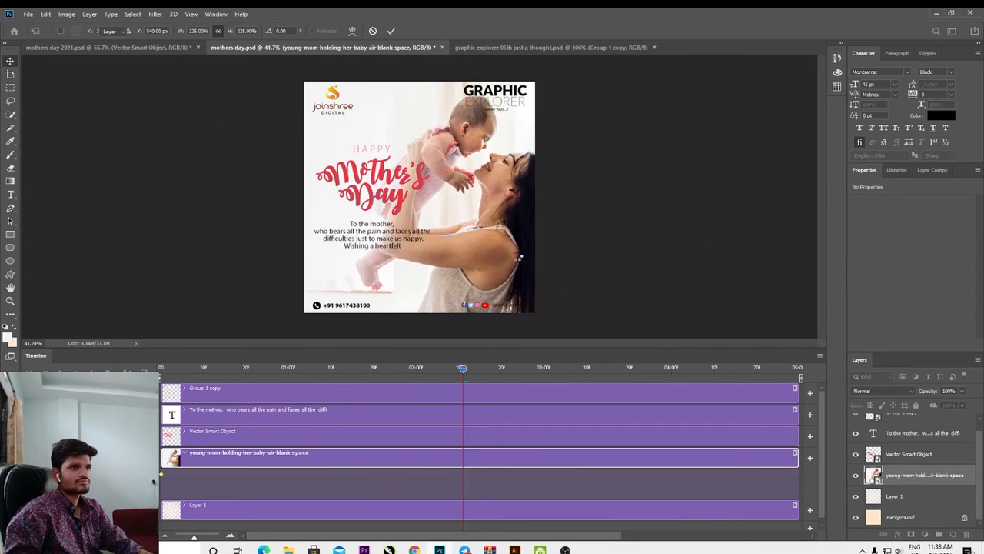
key(ctrl+0)
Step: Fade in the message text with opacity keyframes of 0% near frame 3 and 100% at about 01:18f
click(368, 241)
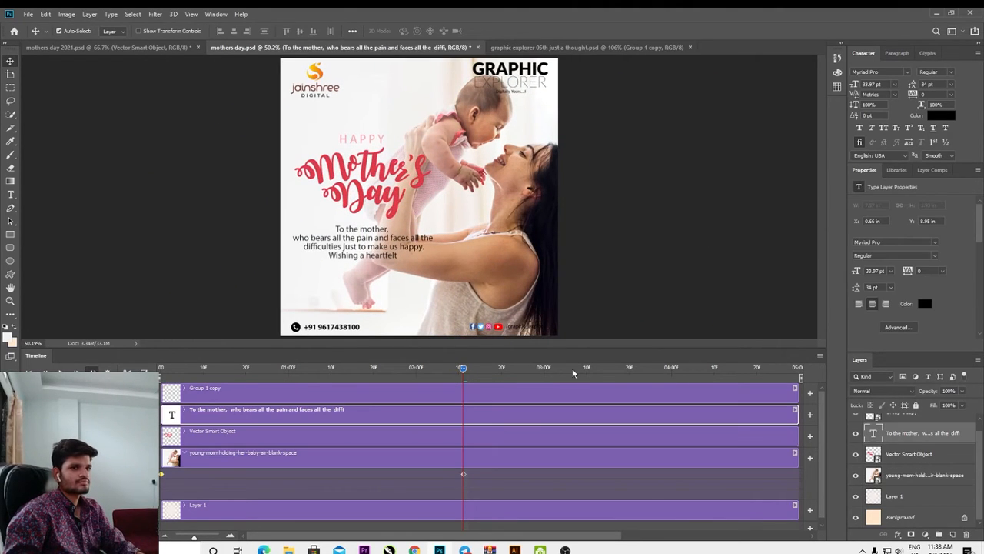
click(29, 415)
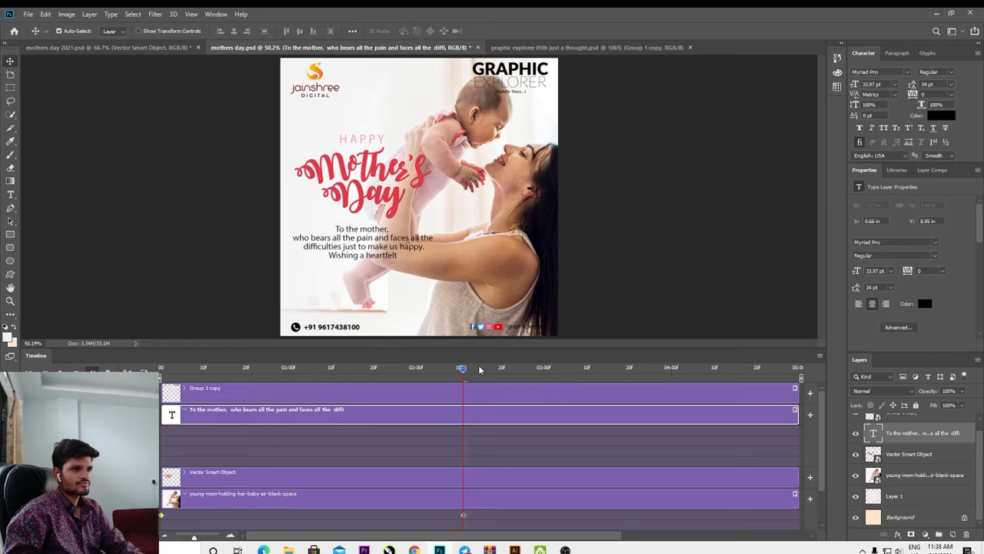
drag(464, 371, 173, 413)
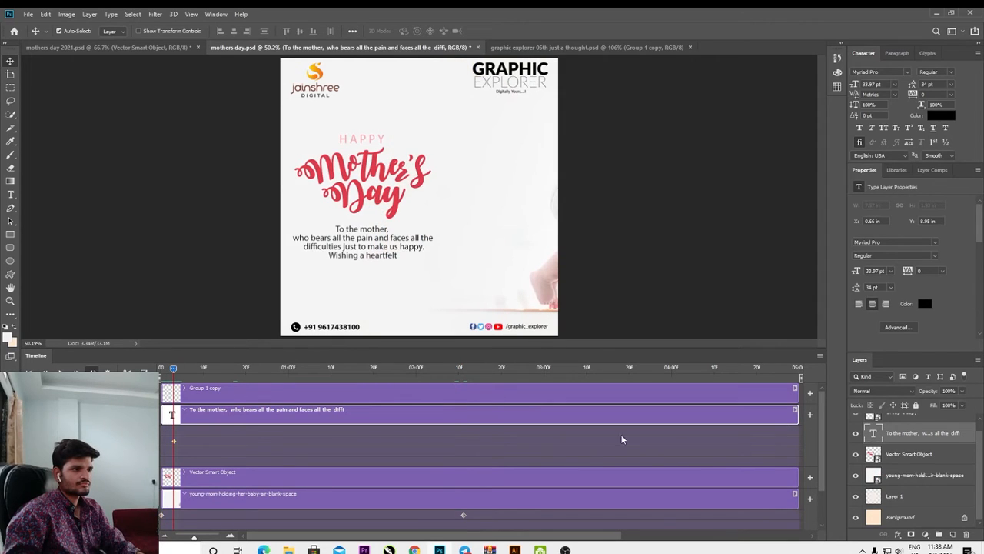
key(space)
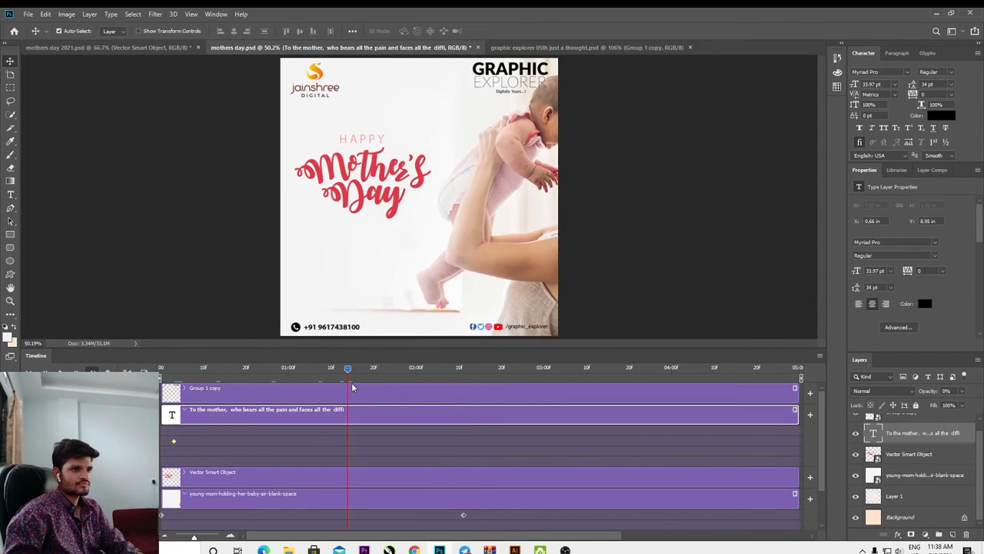
drag(930, 392, 980, 394)
Step: Add a transform keyframe for the lettering at about 01:18f and set the playhead to about frame 9
click(373, 203)
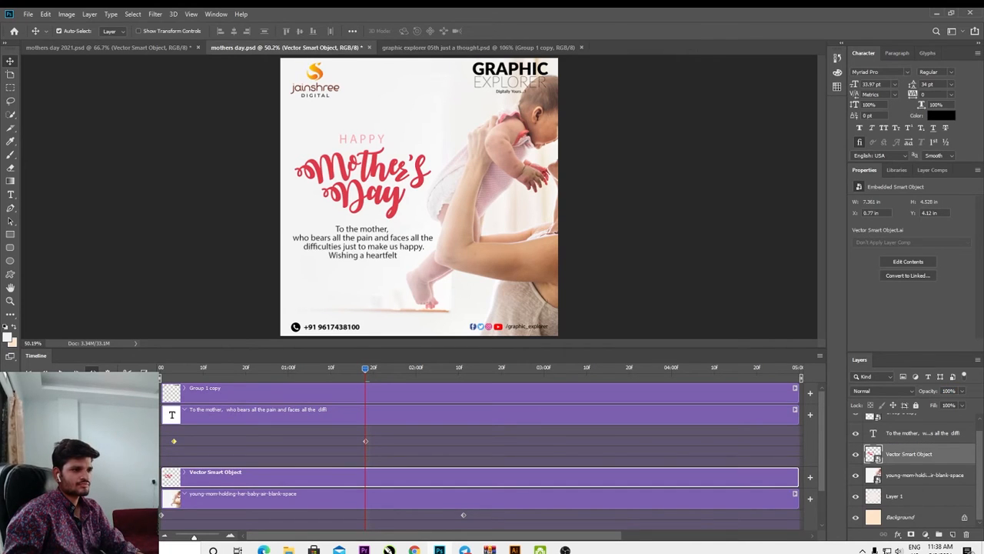
click(29, 474)
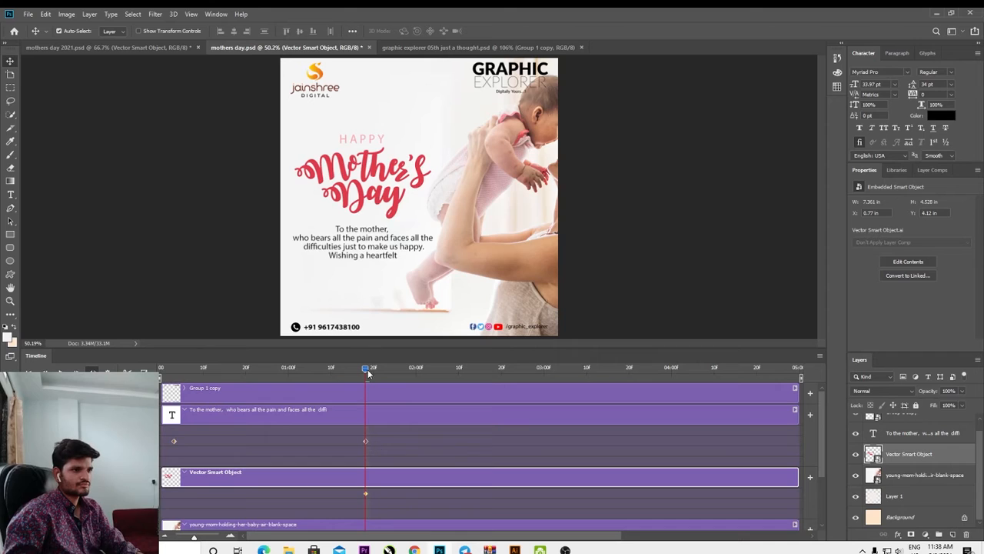
drag(369, 373, 200, 369)
key(ctrl+t)
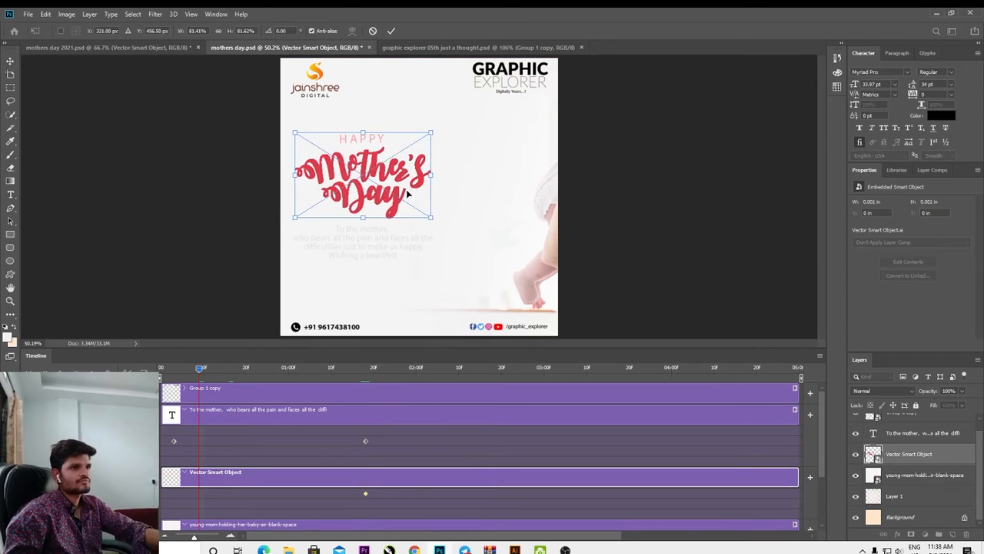
drag(408, 193, 258, 194)
key(Return)
key(ctrl+z)
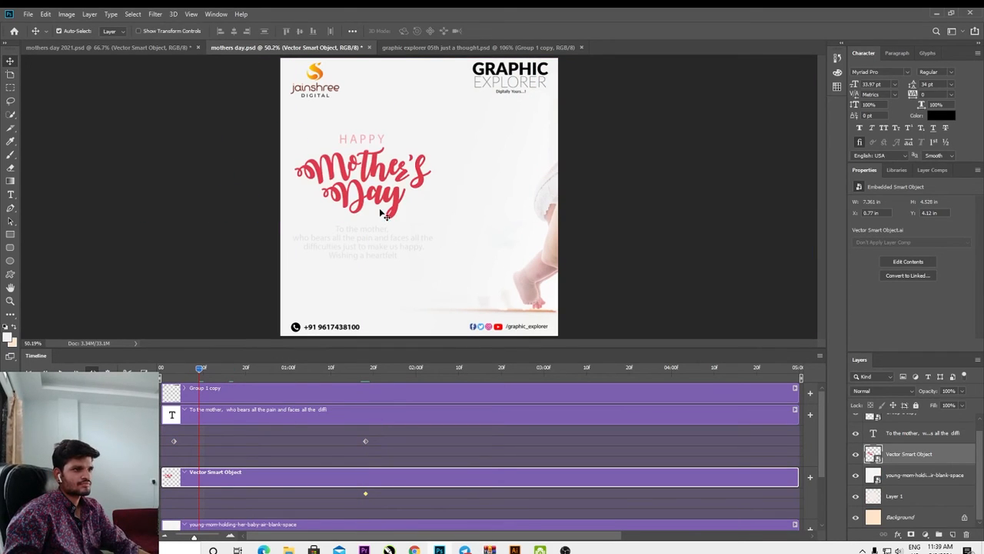
Step: Move the lettering off the canvas's left edge to X about -8.69 in, as its starting keyframe at about frame 9
drag(397, 200, 185, 206)
key(space)
key(space)
key(ctrl+z)
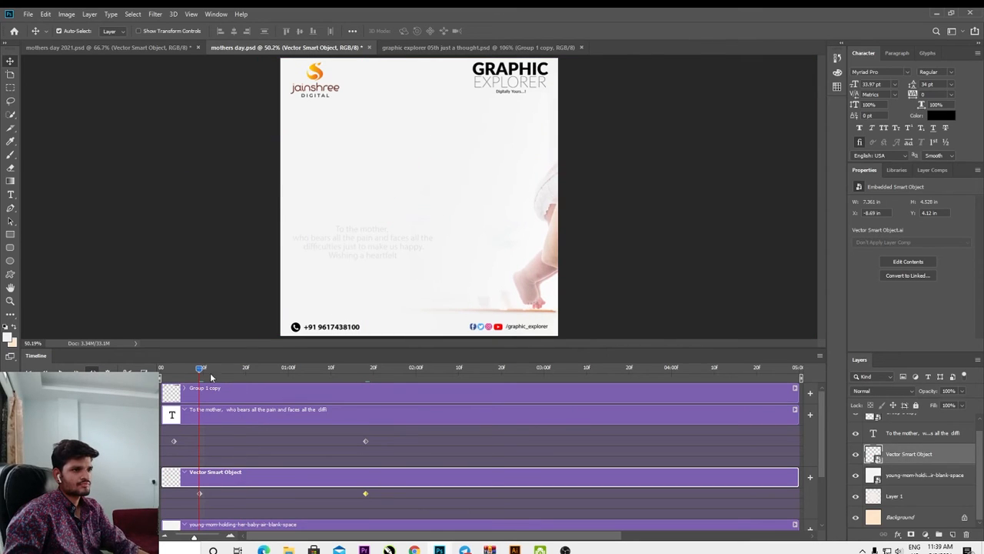
Step: Play the animation from the start to check the photo, message and lettering motion, and review the layer tracks
drag(200, 370, 156, 374)
key(space)
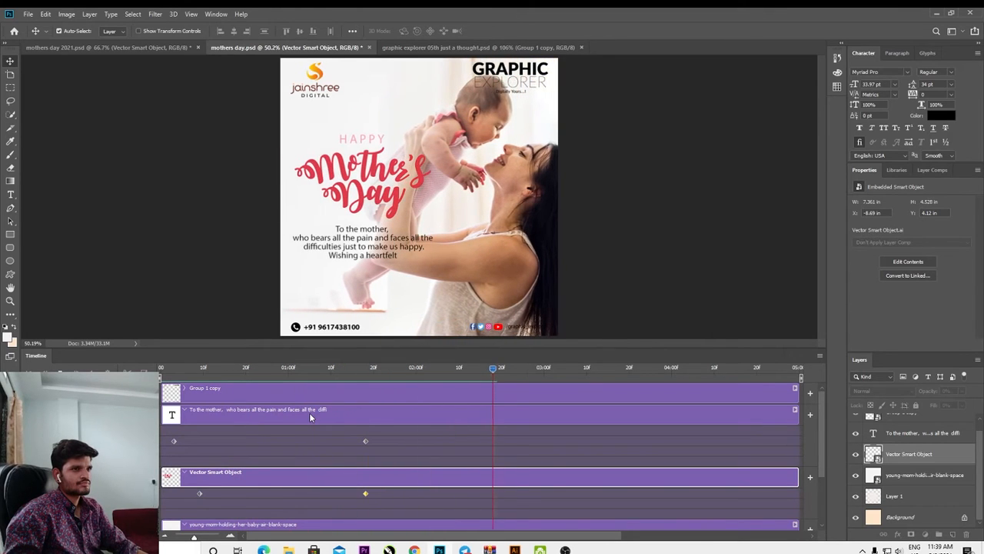
key(space)
scroll(344, 311, down, 3)
scroll(345, 312, down, 1)
scroll(432, 456, down, 3)
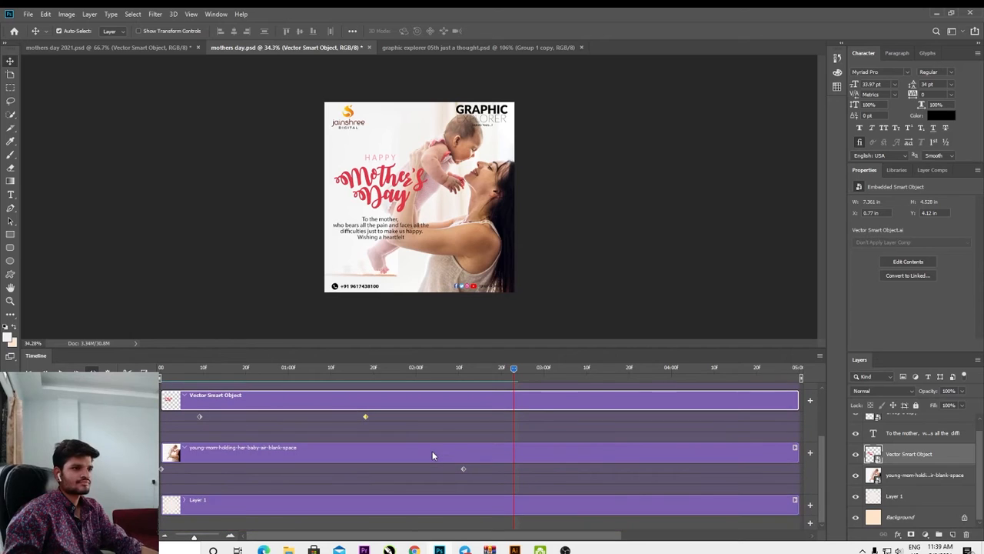
Step: In Chrome, search YouTube for "non copyrighted music" and open the free background music video with the "MUSIC NO COPYRIGHT" thumbnail
click(415, 550)
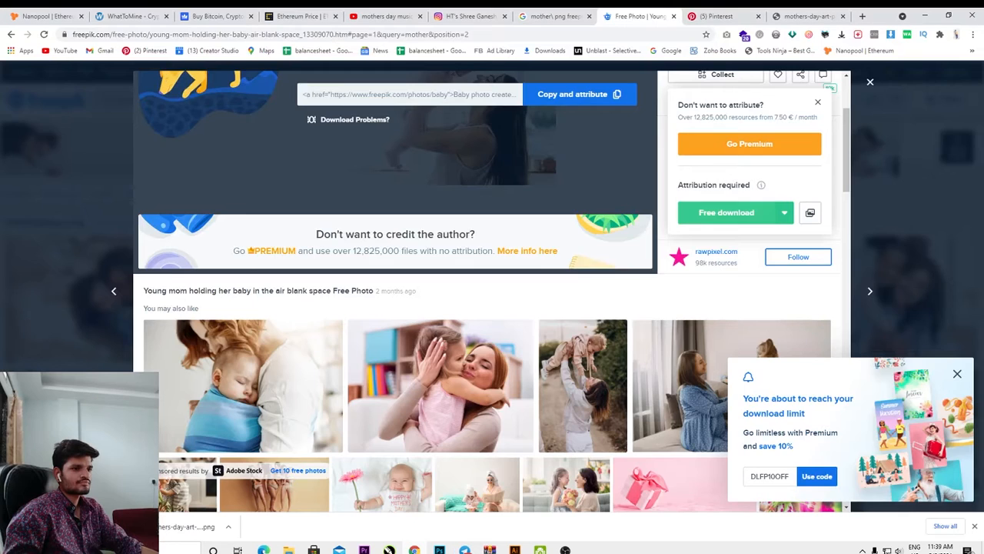
click(406, 16)
drag(425, 78, 105, 87)
text(non copyrighted music)
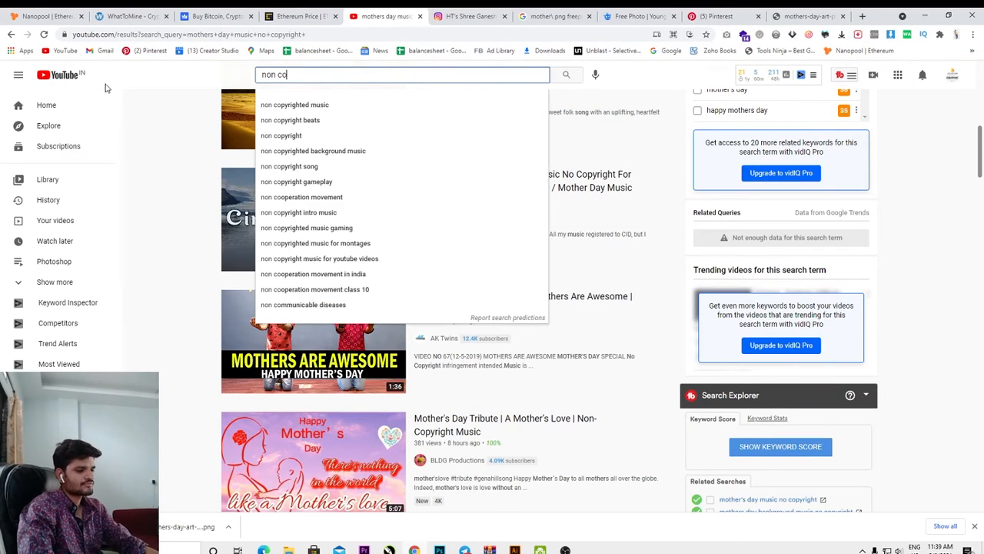
key(Return)
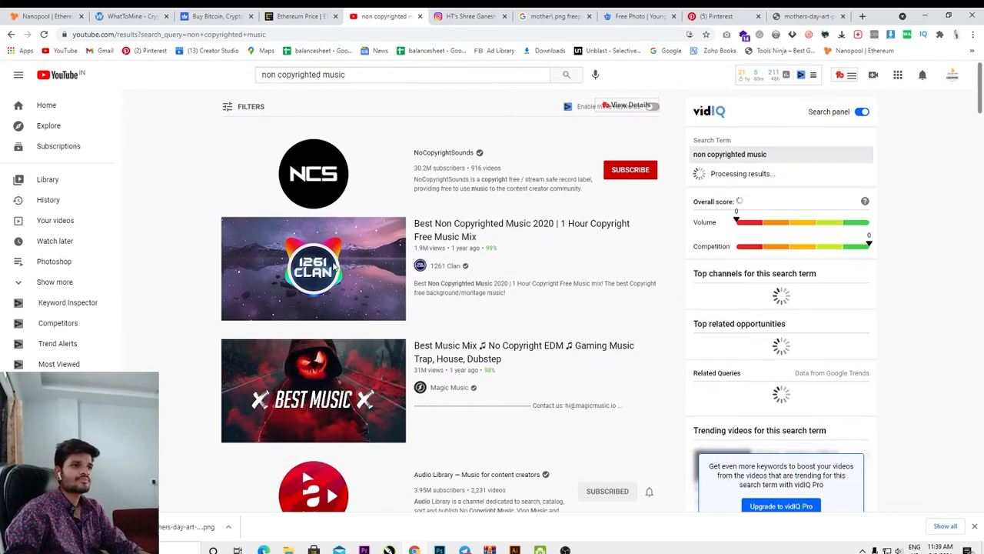
scroll(308, 275, down, 5)
click(307, 276)
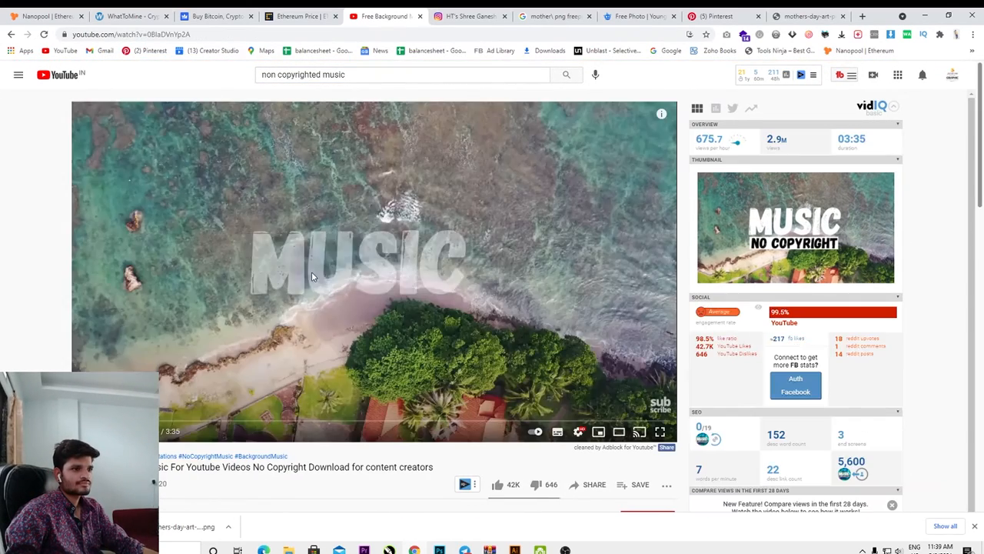
Step: Load the music video into the savefrom.net downloader by prefixing its YouTube address with "ss", and choose the MP4 360 download
click(103, 34)
text(ss)
key(Return)
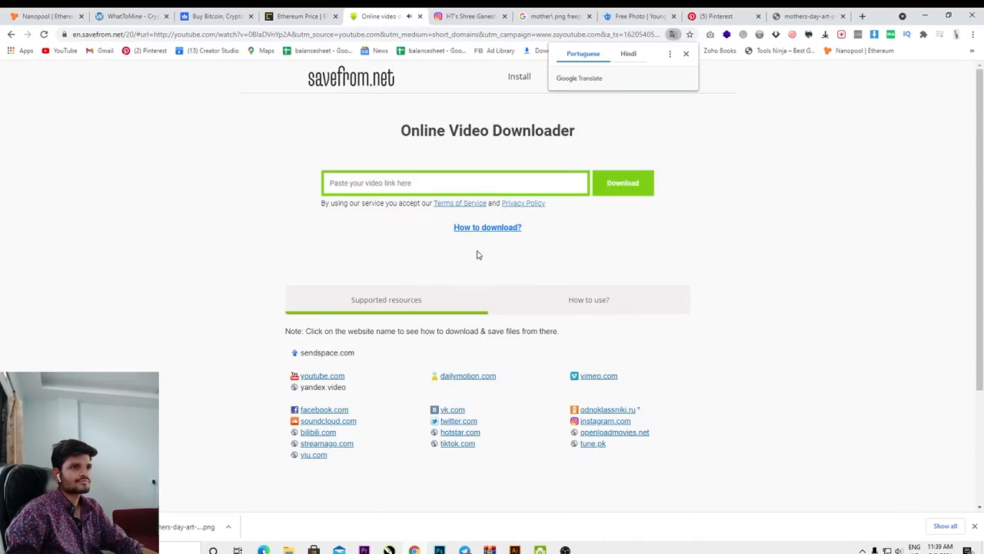
click(565, 311)
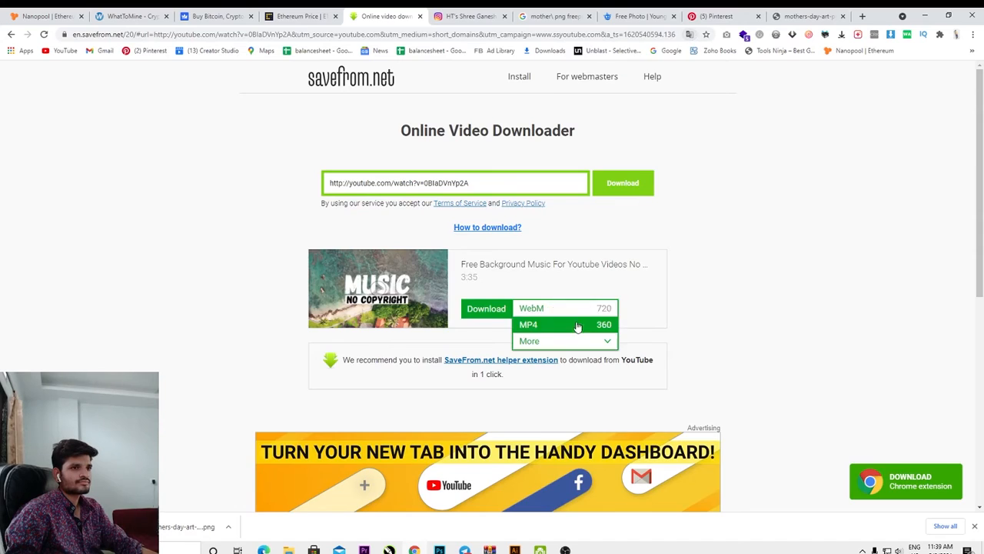
click(578, 326)
Step: Save the opened music video file to the computer and pause its playback
click(374, 19)
click(459, 17)
right_click(451, 225)
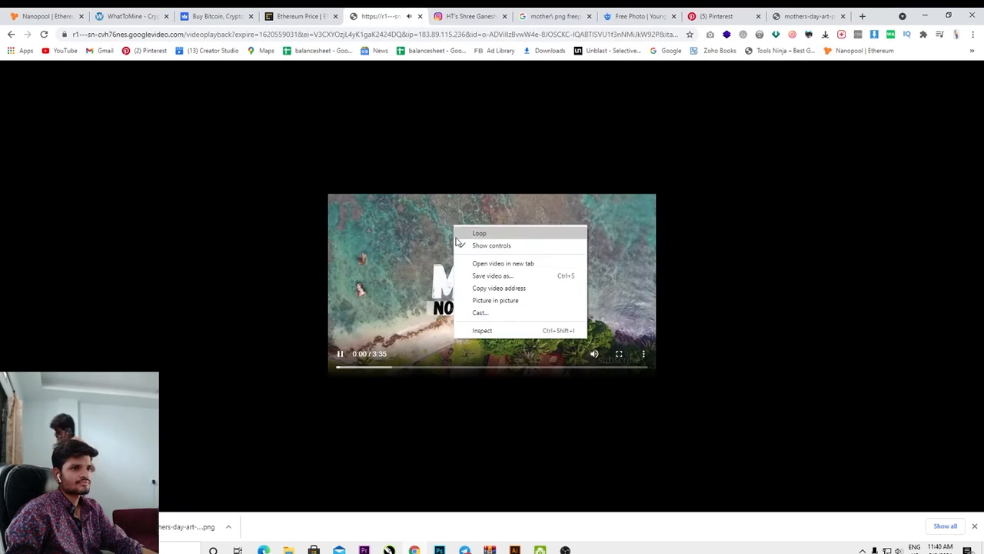
click(476, 275)
key(Escape)
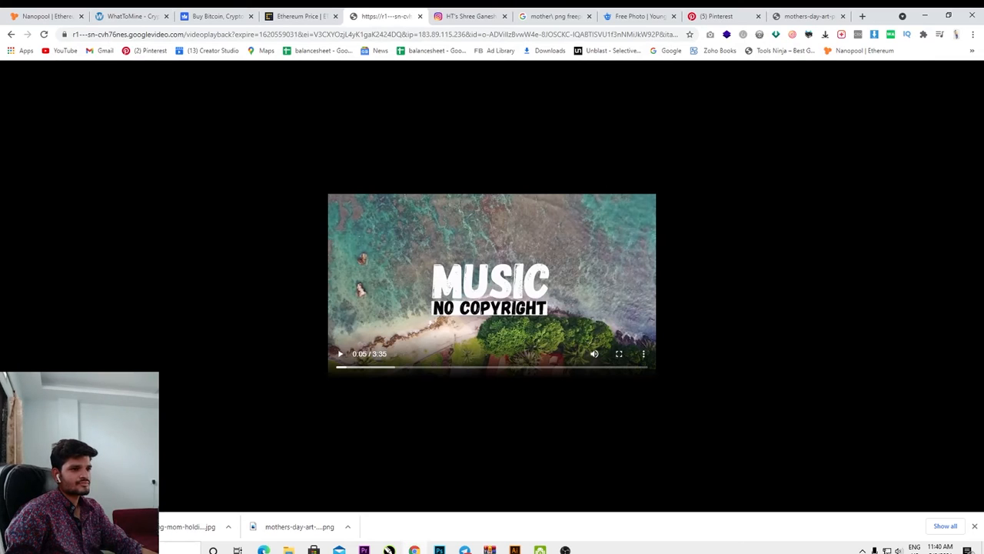
Step: Switch back to Photoshop and add the downloaded videoplayback (17) file from Downloads as the timeline's audio track
click(364, 550)
click(365, 550)
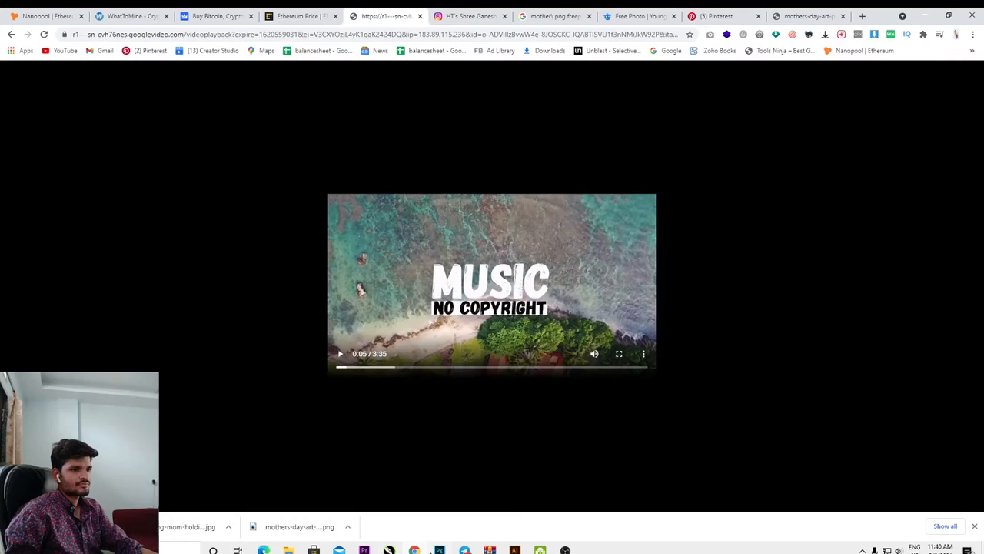
click(440, 550)
click(152, 522)
click(165, 461)
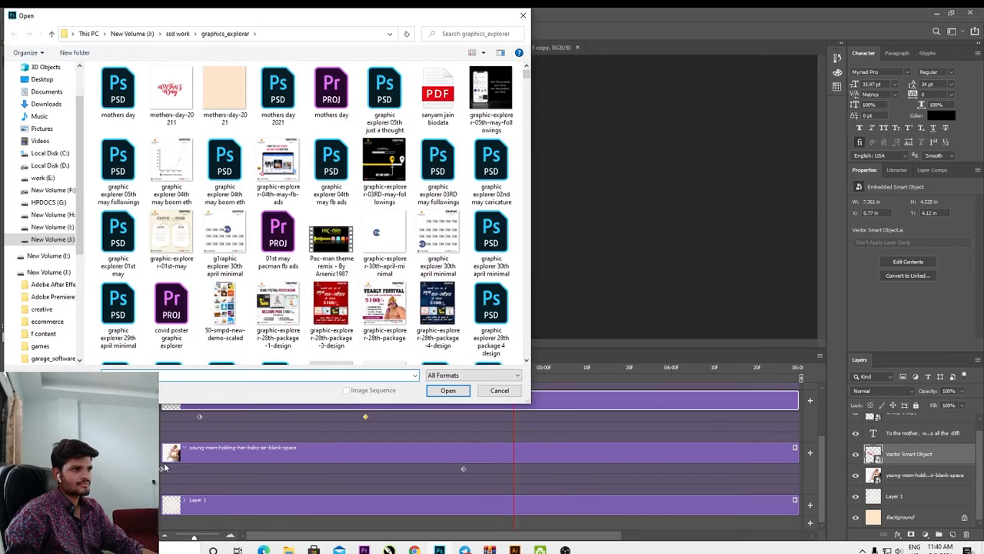
click(46, 104)
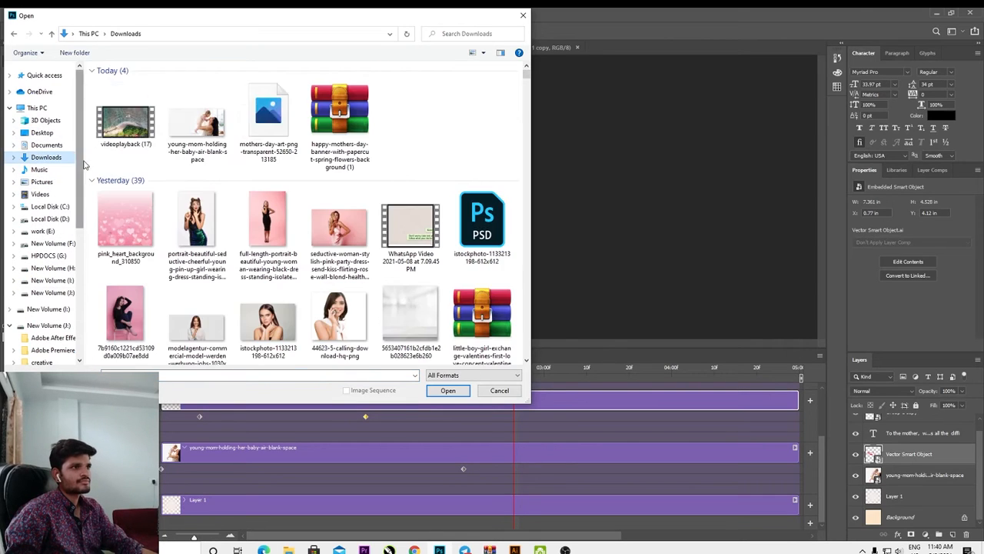
key(Escape)
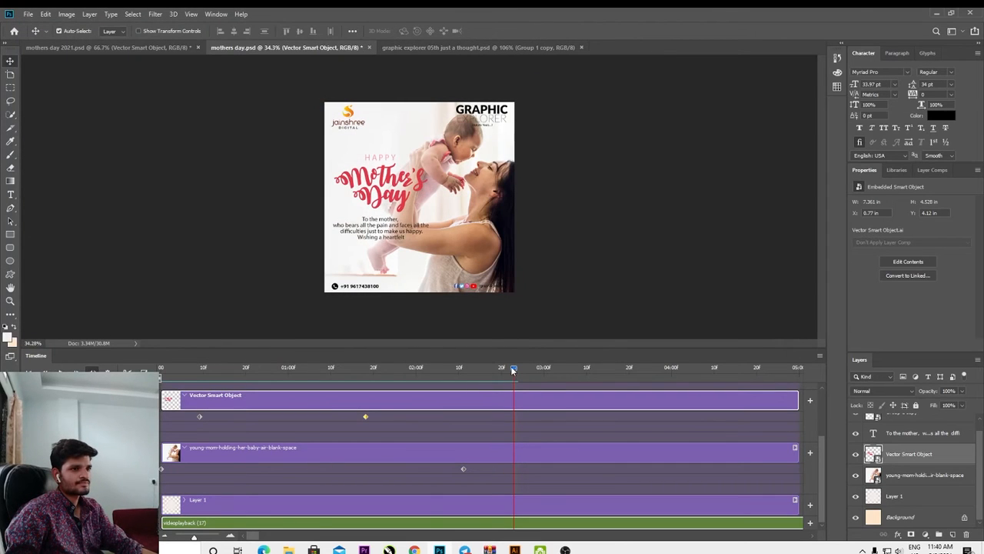
Step: Set the audio clip's volume to 128% and play the animation with its music from the start
drag(514, 370, 161, 371)
right_click(221, 522)
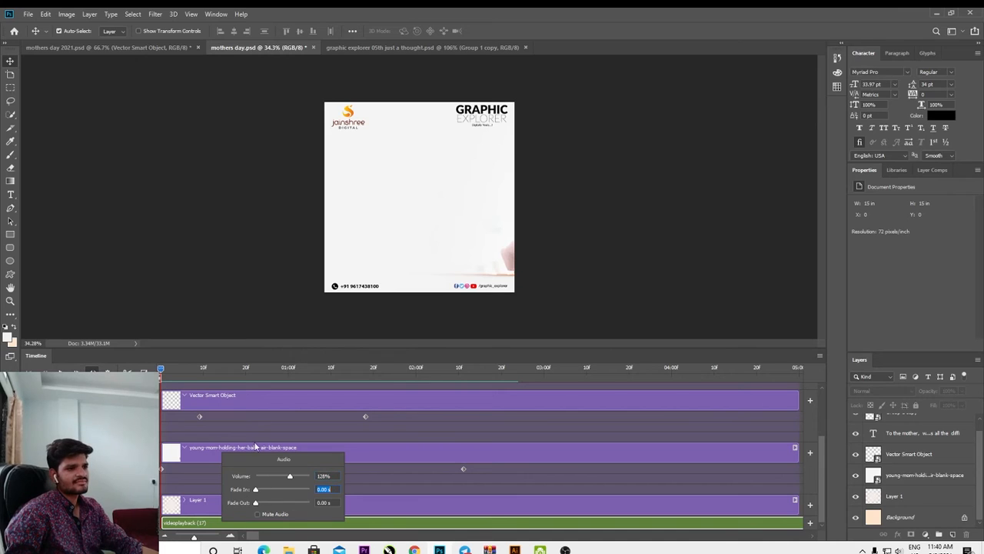
click(198, 305)
key(space)
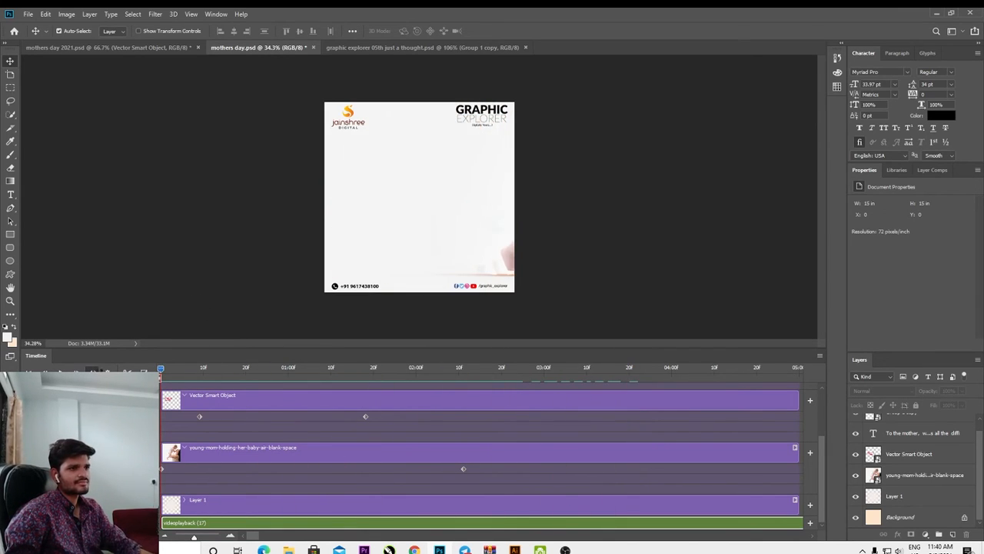
key(space)
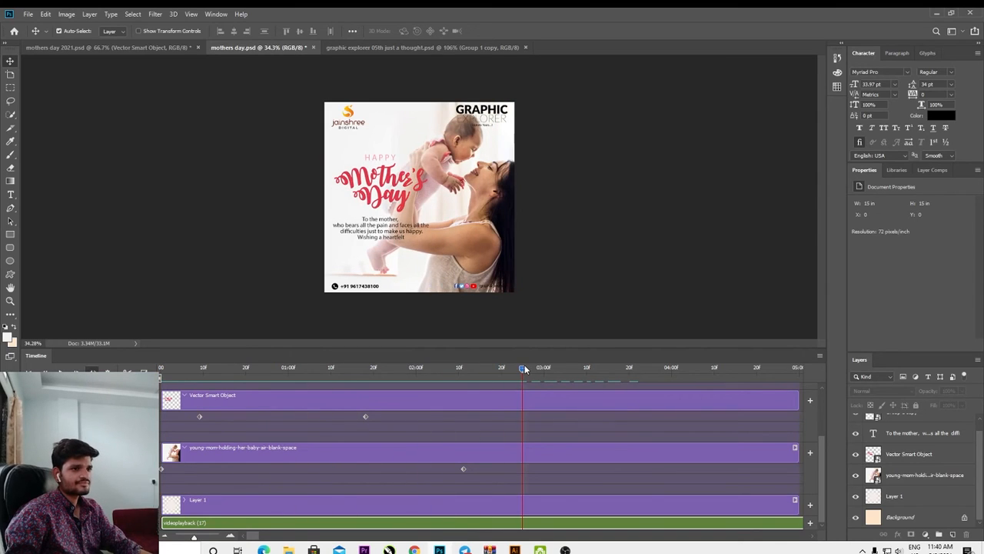
Step: Delay the message text's fade-in by moving its first opacity keyframe to about 01:03f, and replay the animation from the start
drag(523, 369, 158, 378)
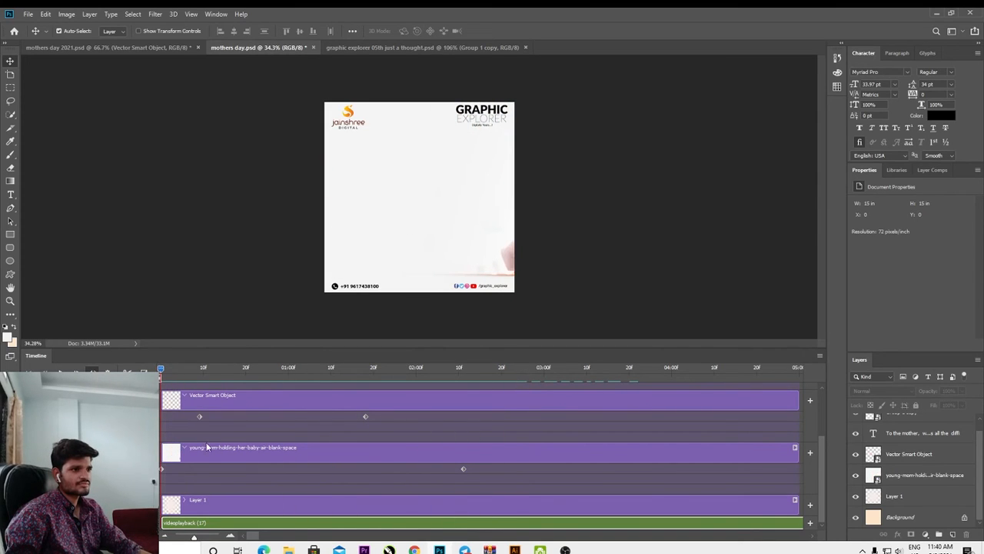
scroll(228, 451, up, 3)
drag(176, 442, 303, 442)
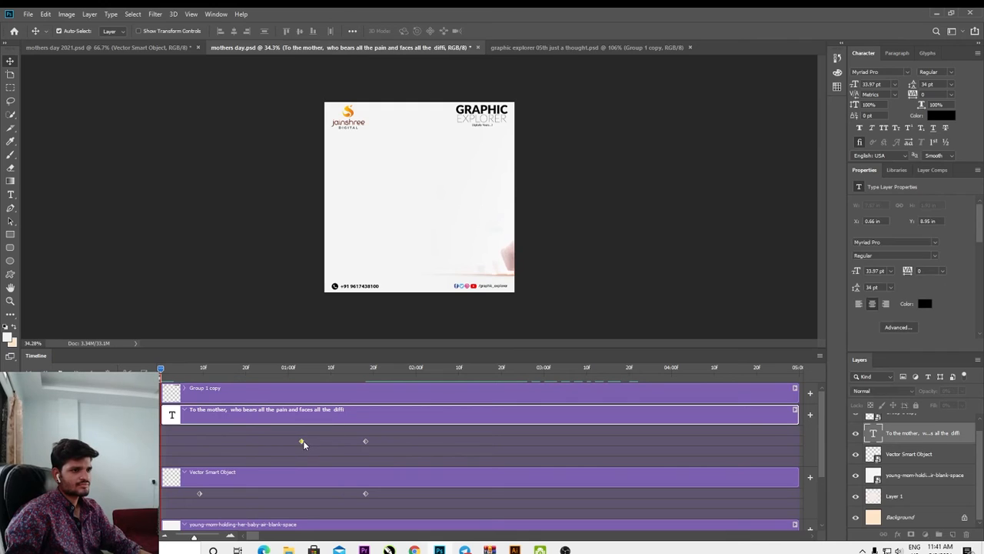
key(space)
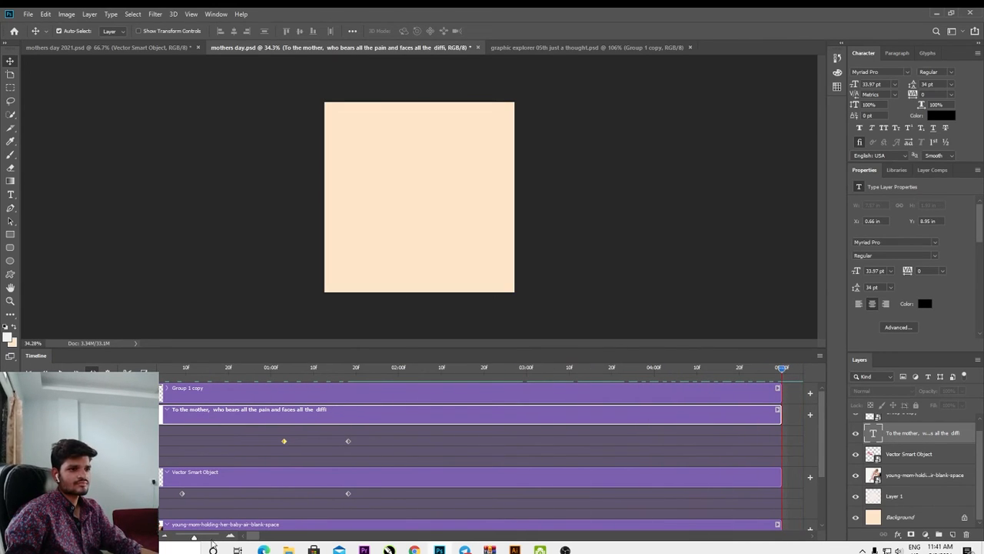
Step: Shorten the timeline's work area to end at about 04:29f, before the blank background frame, and return to the animation's early frames
mouse_move(194, 538)
mouse_down()
mouse_move(176, 541)
mouse_move(205, 538)
mouse_up()
scroll(343, 494, down, 3)
click(468, 525)
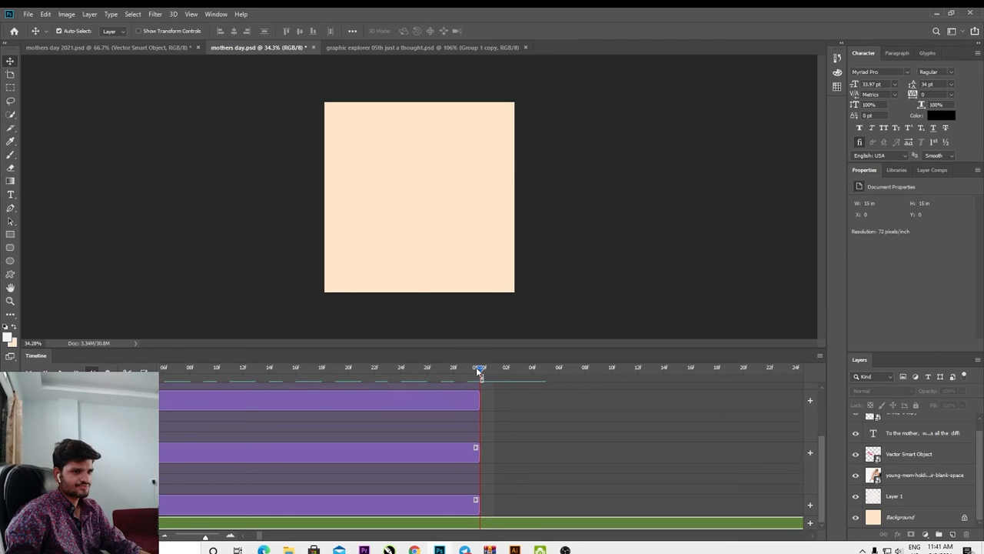
drag(477, 371, 468, 373)
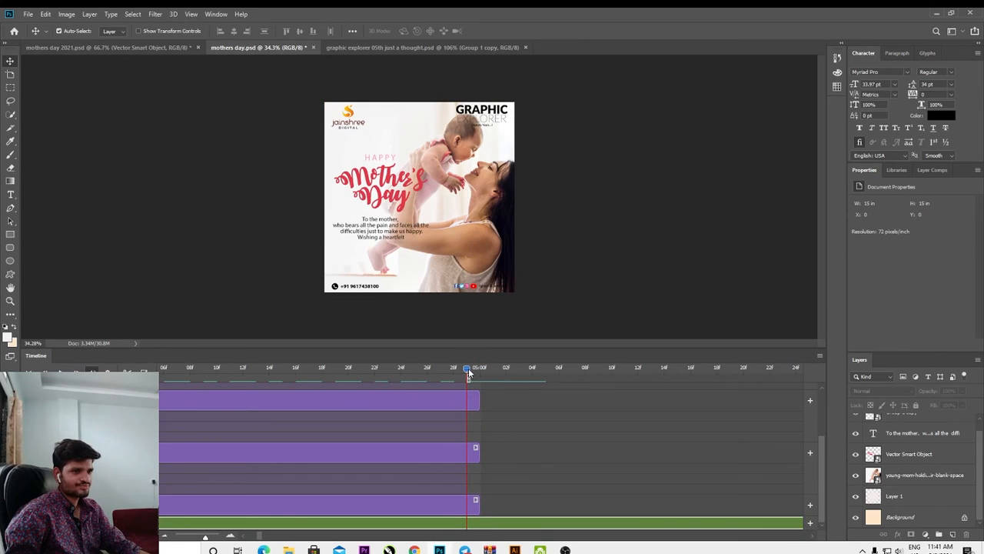
drag(271, 371, 92, 375)
Step: Render the work area as the H.264 video mothers day.mp4 at High Quality, 1080 x 1080 and 30 fps, into the graphics_explorer folder
click(28, 14)
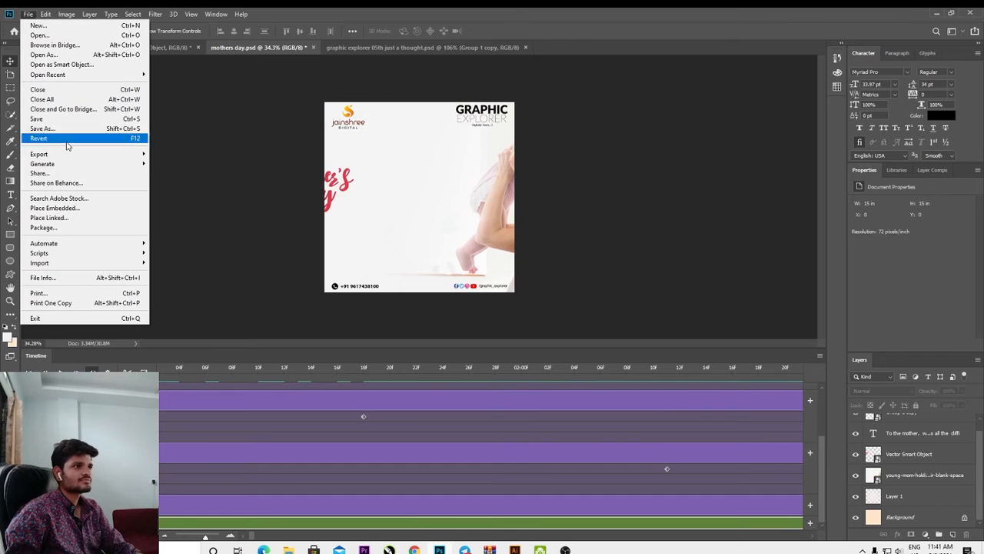
mouse_move(80, 155)
click(199, 293)
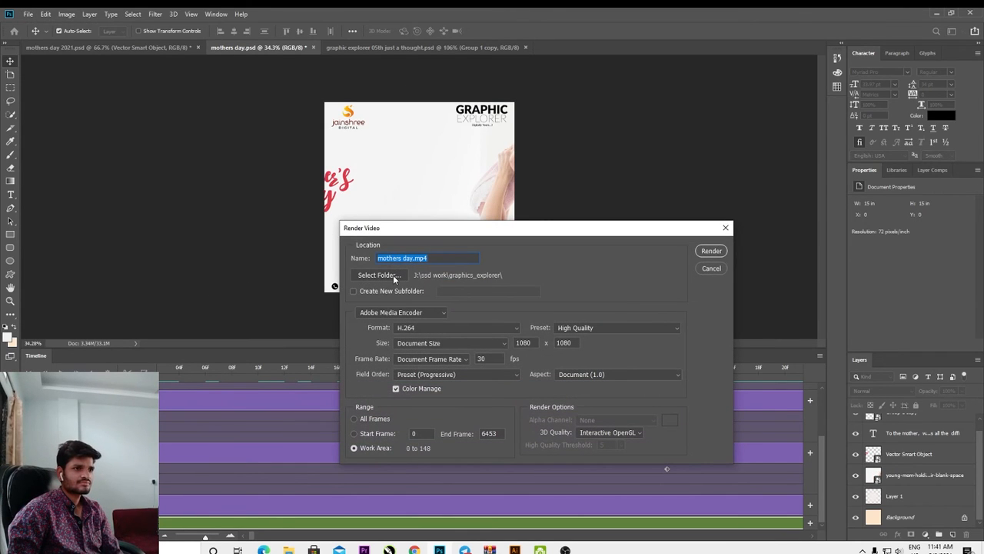
click(709, 252)
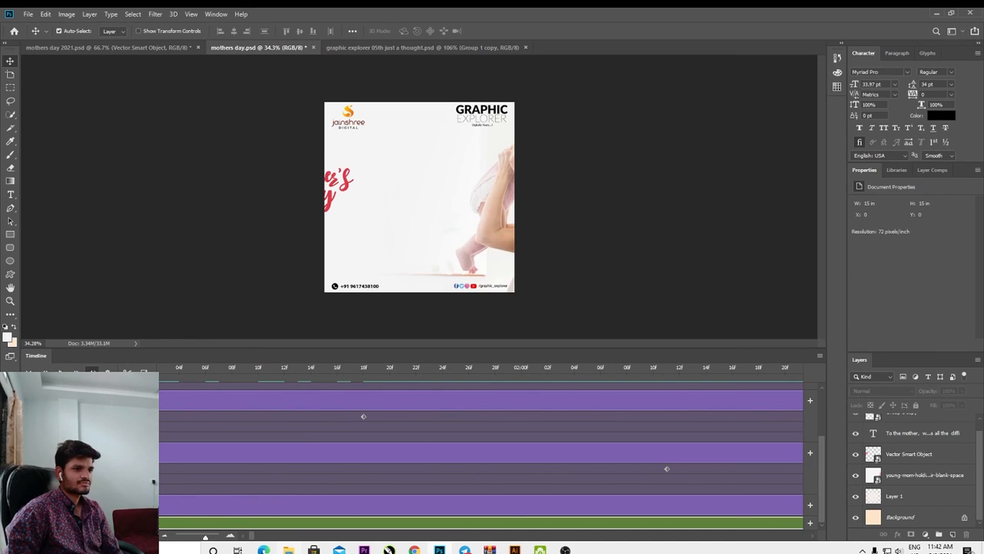
Step: Open the graphics_explorer folder in File Explorer to check the rendered mothers day video
key(super+e)
double_click(635, 86)
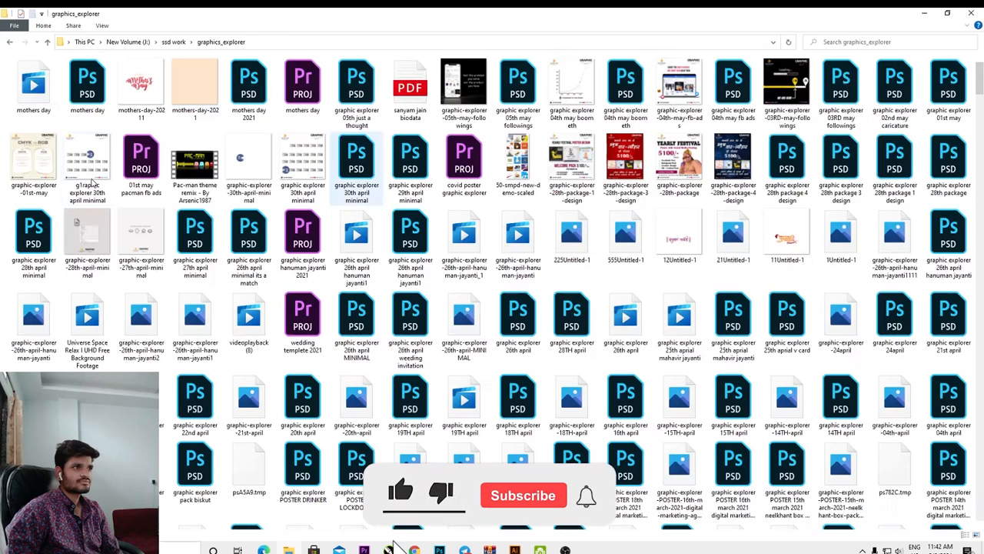
double_click(141, 337)
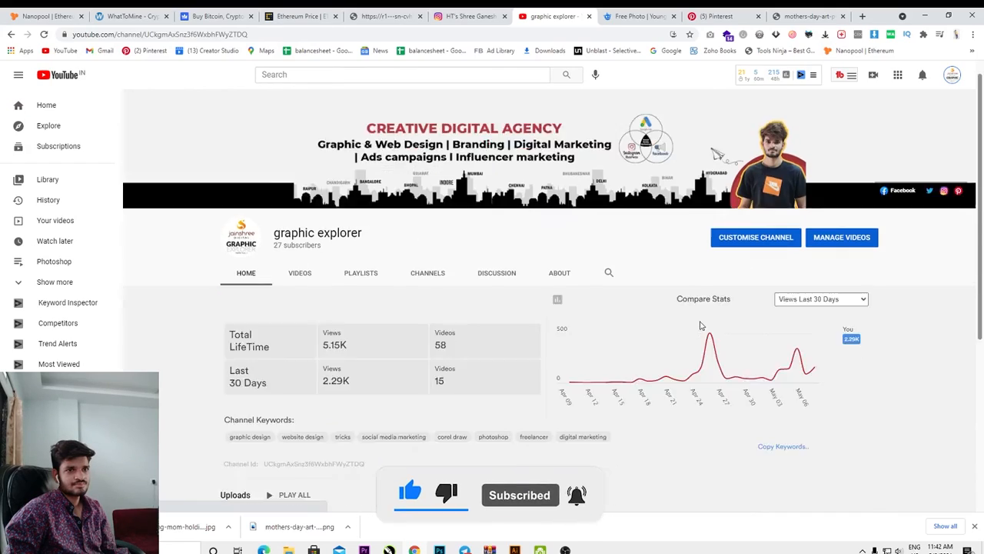
Step: Look over the graphic explorer channel's home page on YouTube
scroll(593, 323, down, 3)
scroll(363, 300, up, 3)
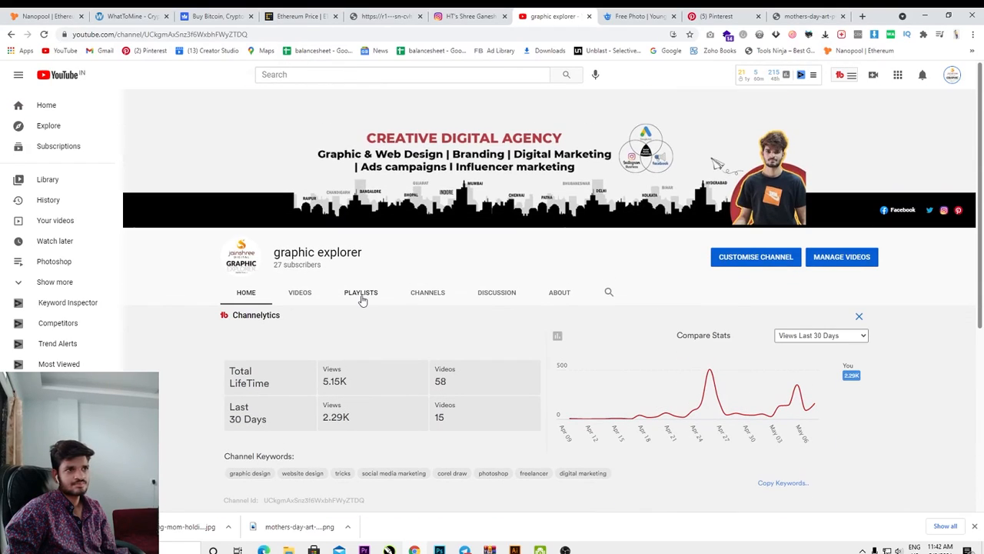